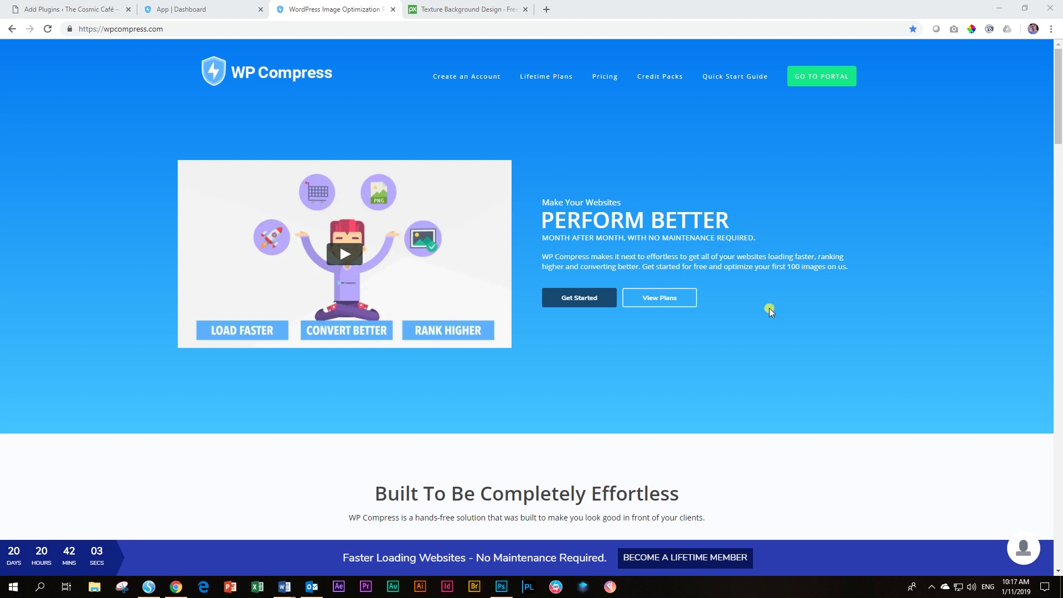
Browse the WP Compress site and open the plans and pricing page
scroll(823, 307, down, 8)
scroll(827, 313, down, 12)
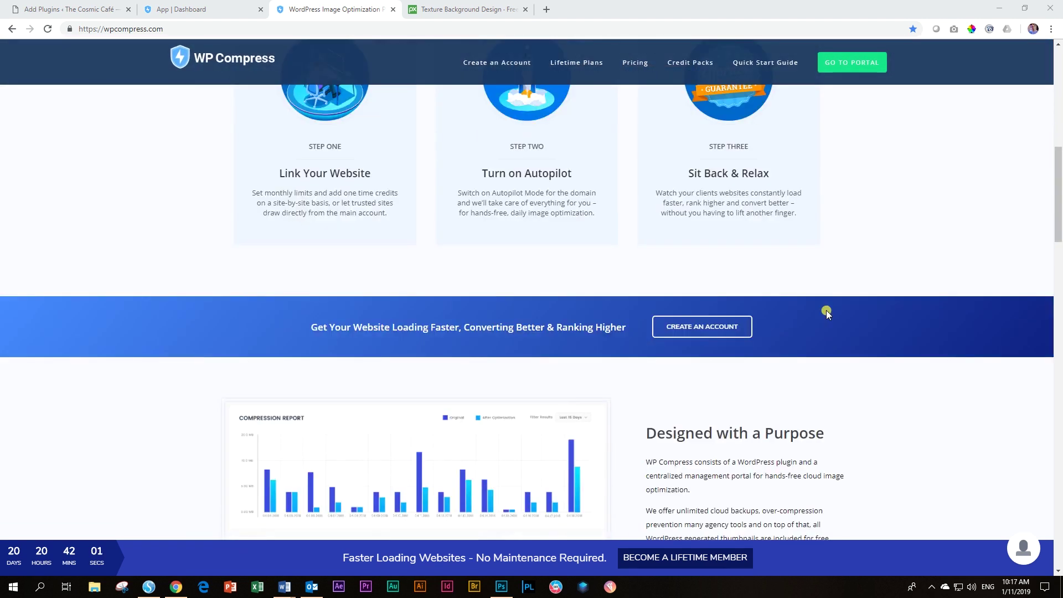
scroll(831, 317, down, 7)
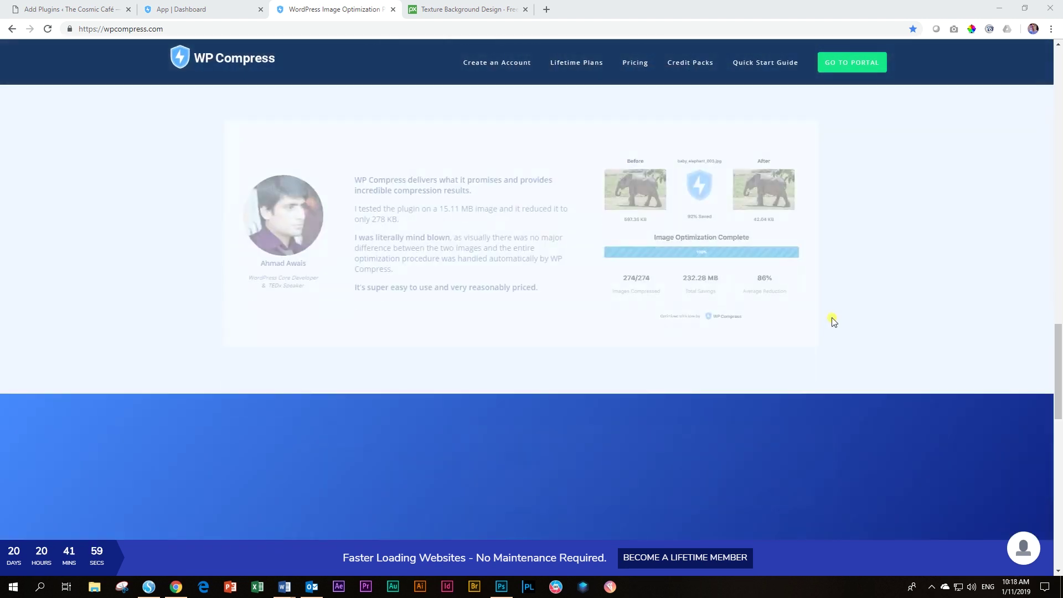
scroll(880, 319, down, 5)
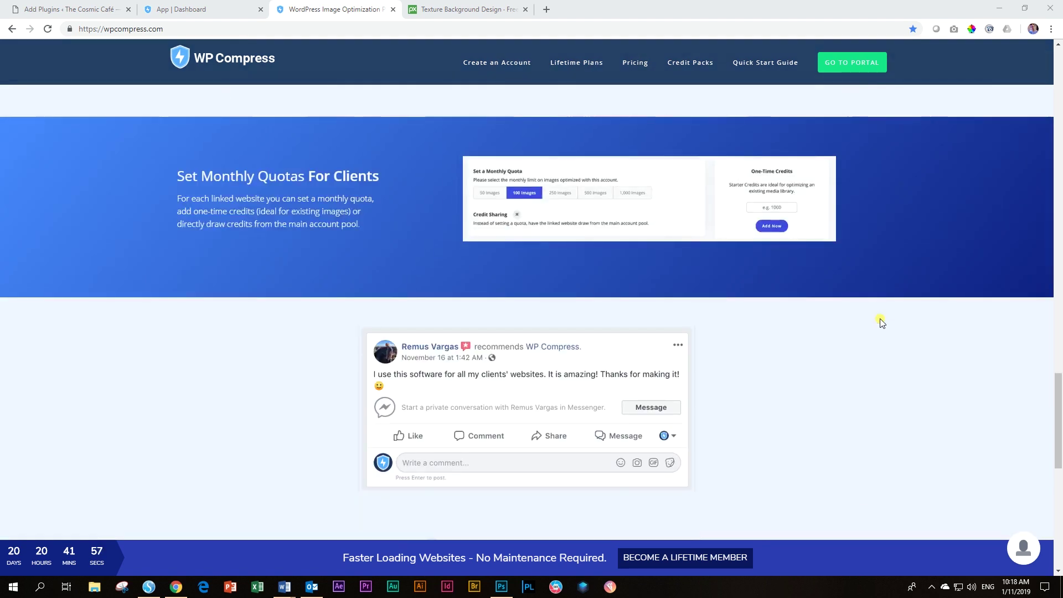
scroll(880, 320, down, 4)
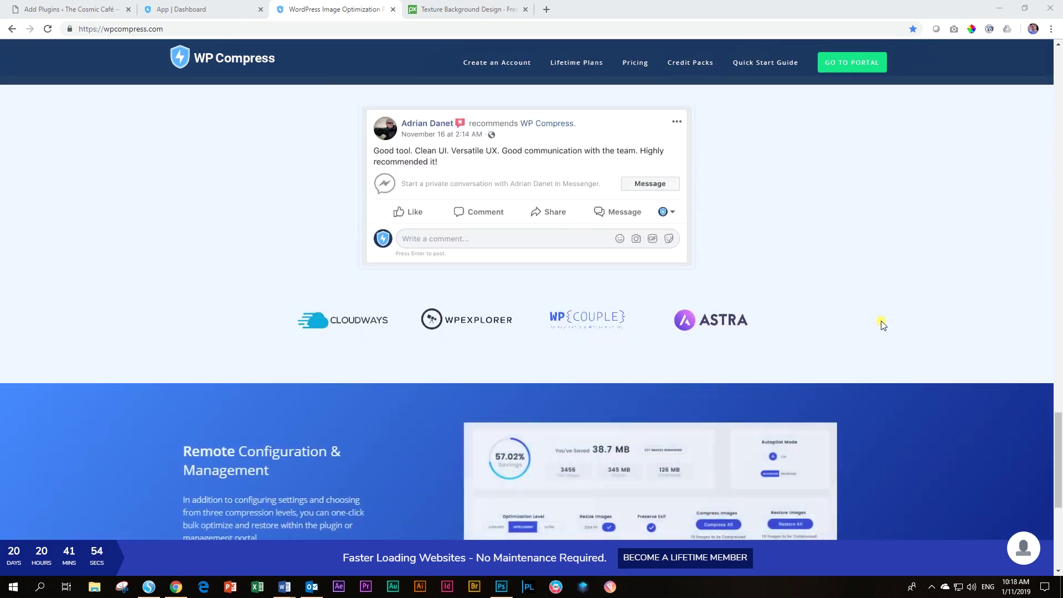
scroll(881, 322, down, 6)
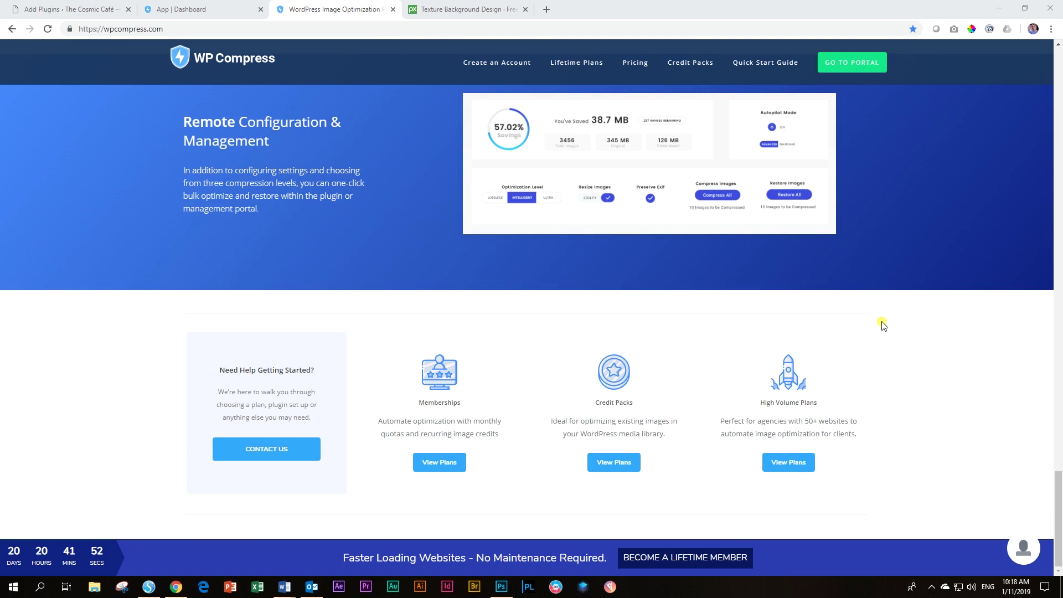
scroll(886, 327, up, 10)
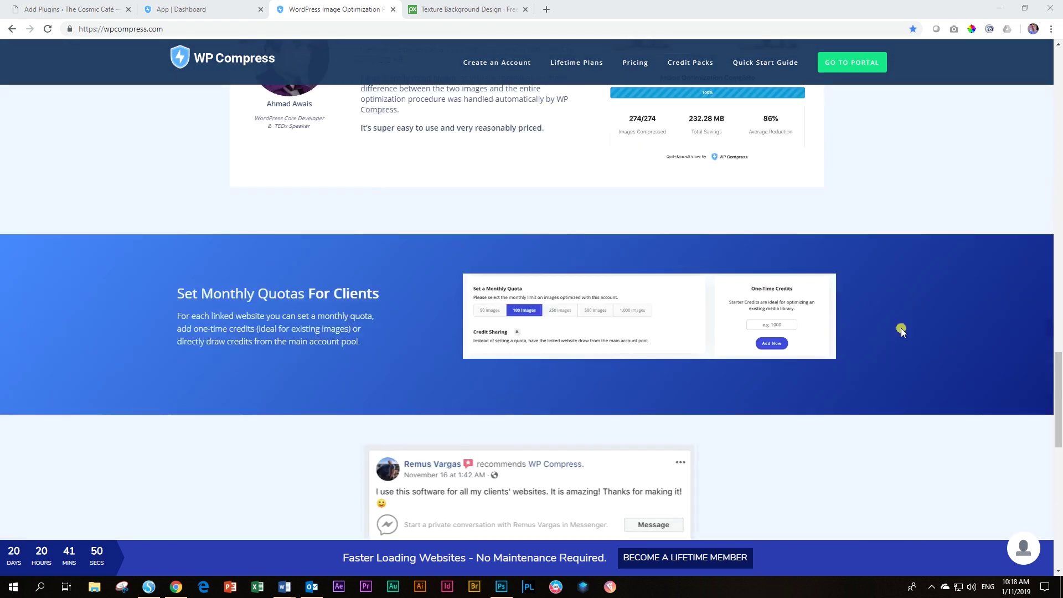
scroll(901, 329, up, 10)
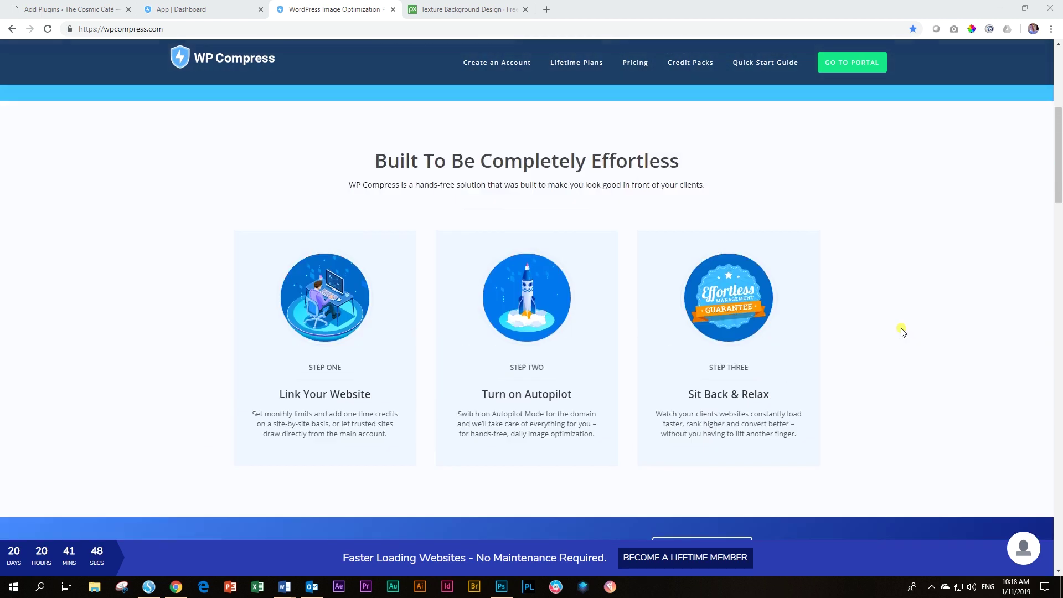
scroll(902, 331, up, 6)
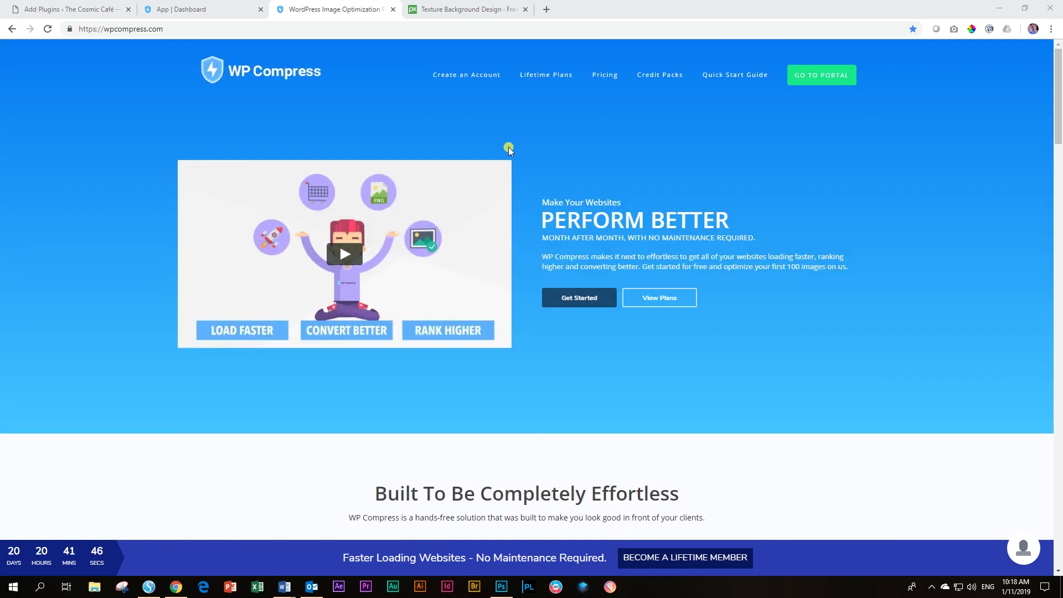
click(606, 80)
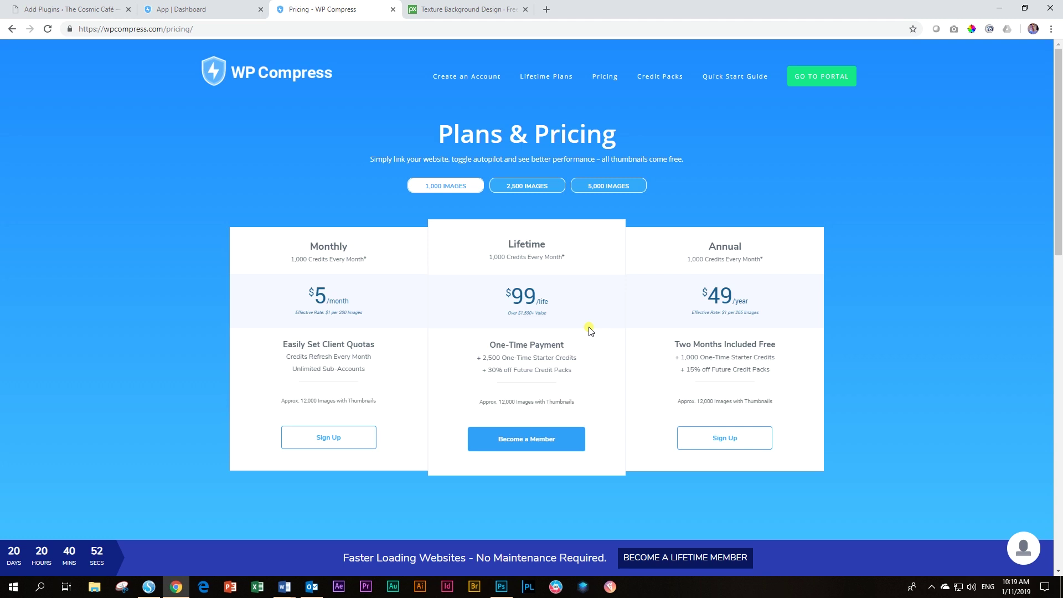
Review the Lifetime Member deal, then go to the portal's account dashboard
click(685, 559)
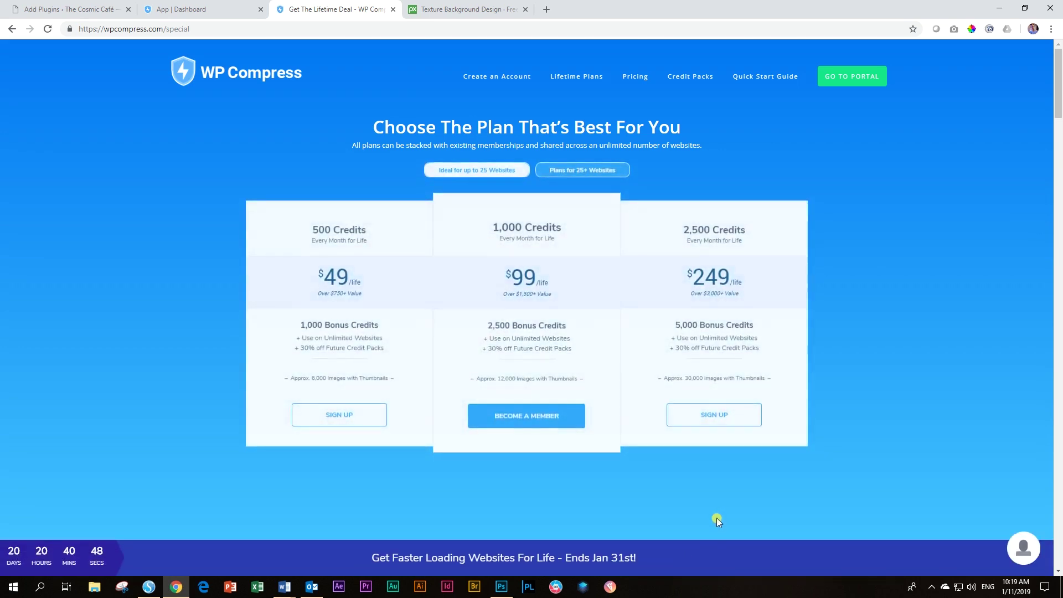
scroll(719, 518, down, 6)
scroll(722, 520, up, 6)
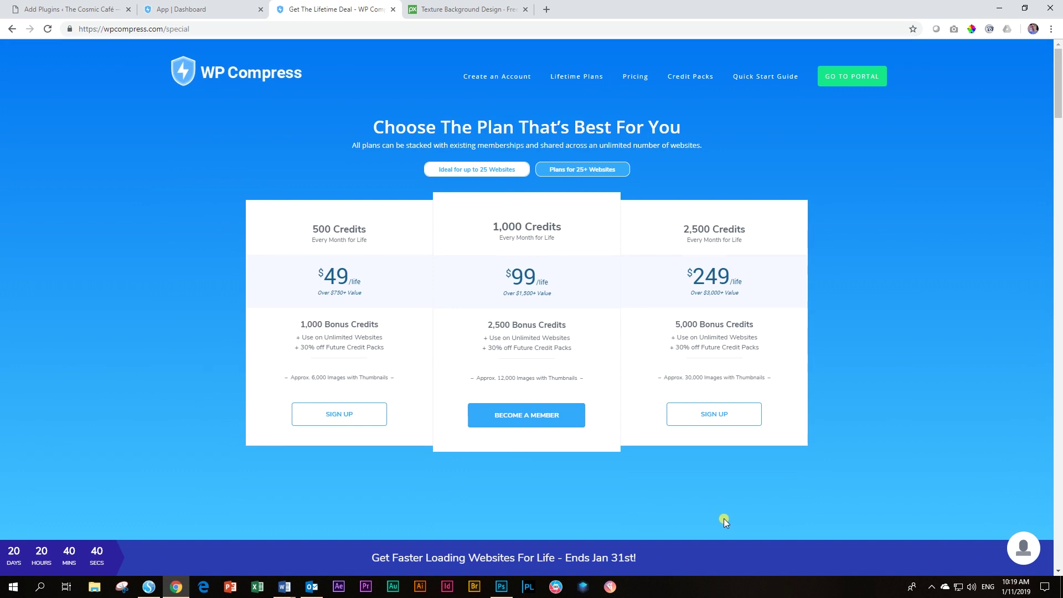
click(867, 81)
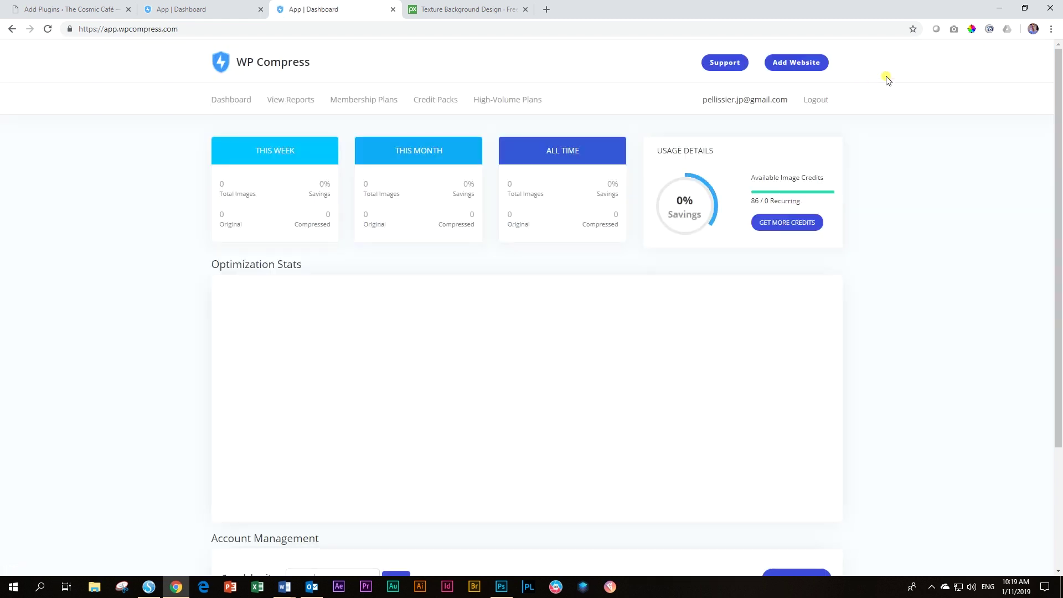
Copy the WordPress site's address up to .net from the browser address bar
click(61, 9)
mouse_move(71, 52)
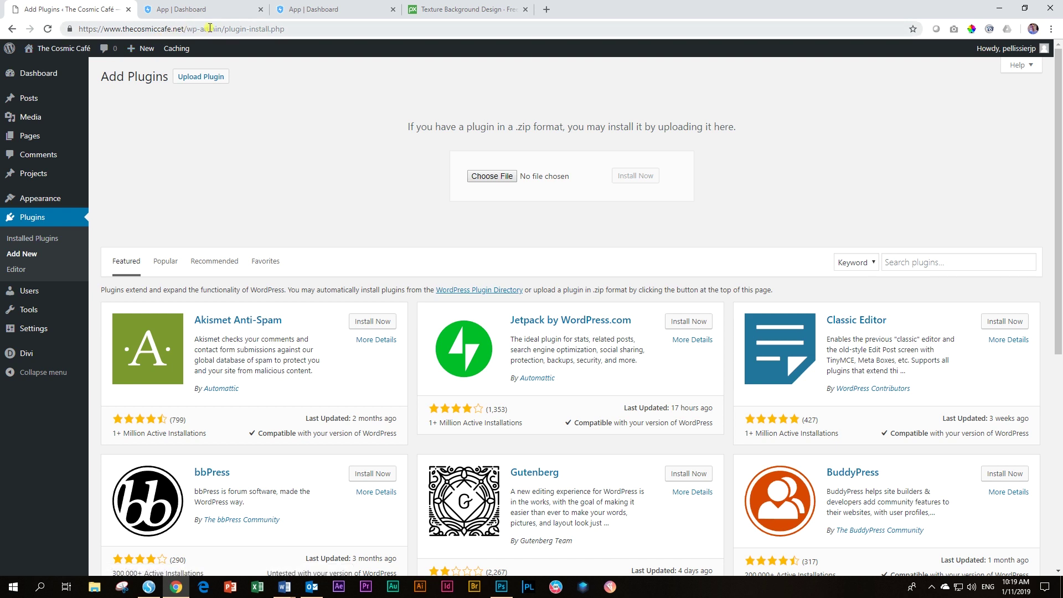
click(185, 28)
drag(184, 28, 79, 28)
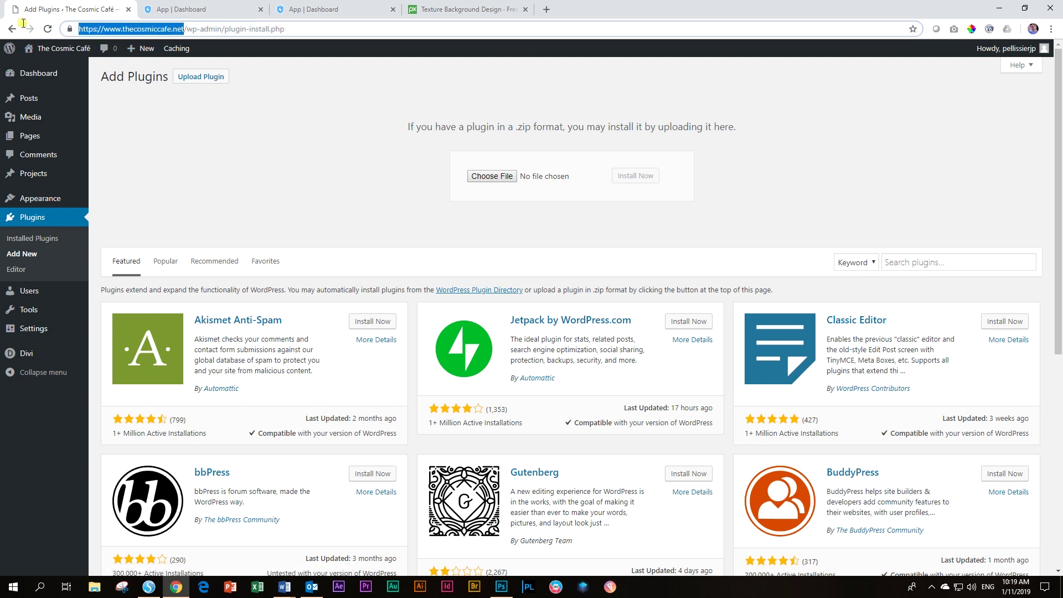
right_click(96, 26)
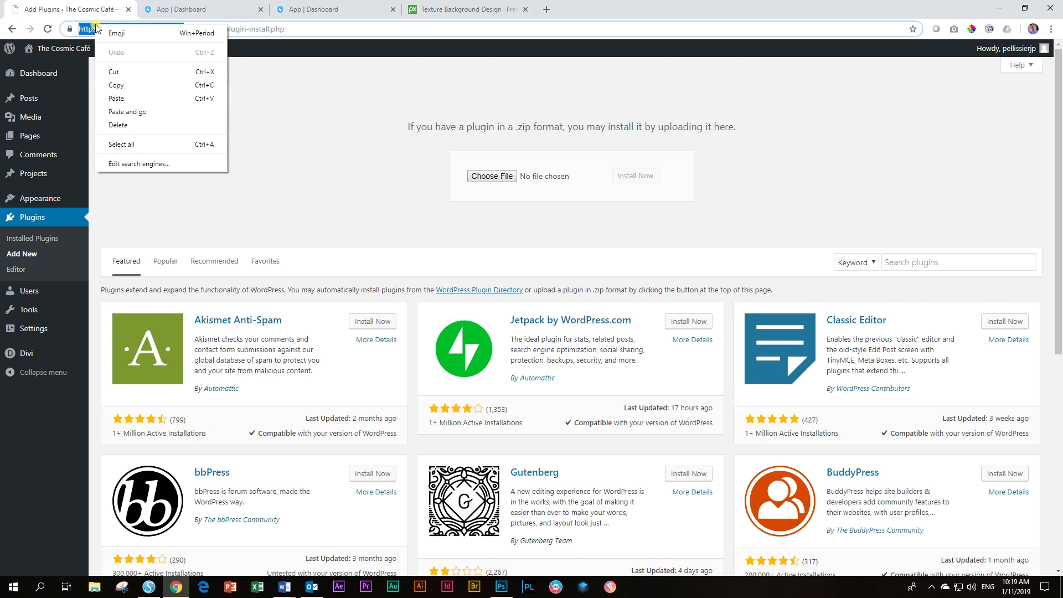
click(117, 85)
Start adding a new website in WP Compress and advance the Quick Connect Wizard
click(341, 7)
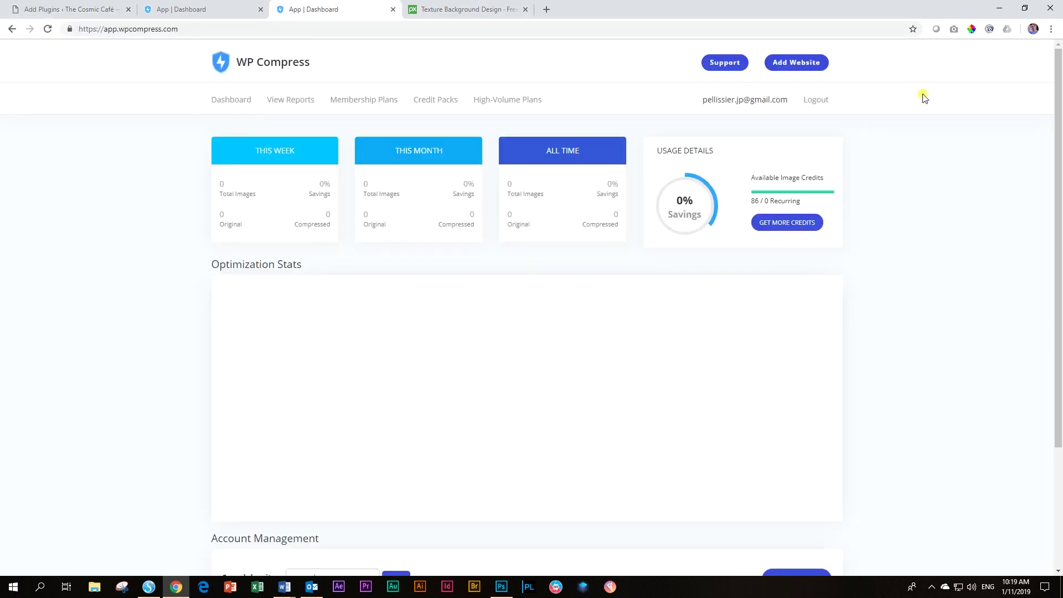
click(801, 64)
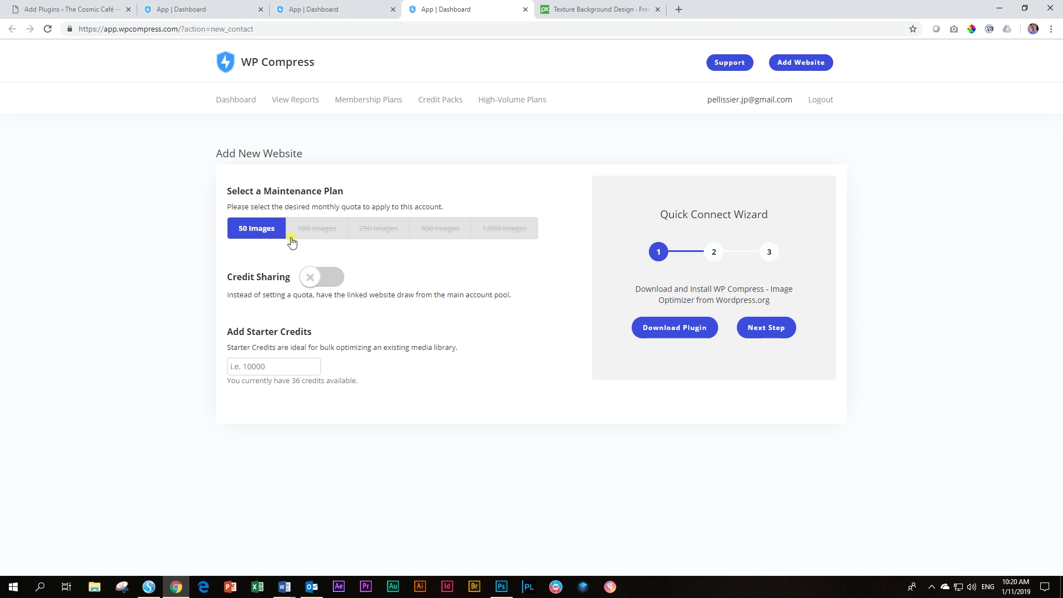
click(766, 327)
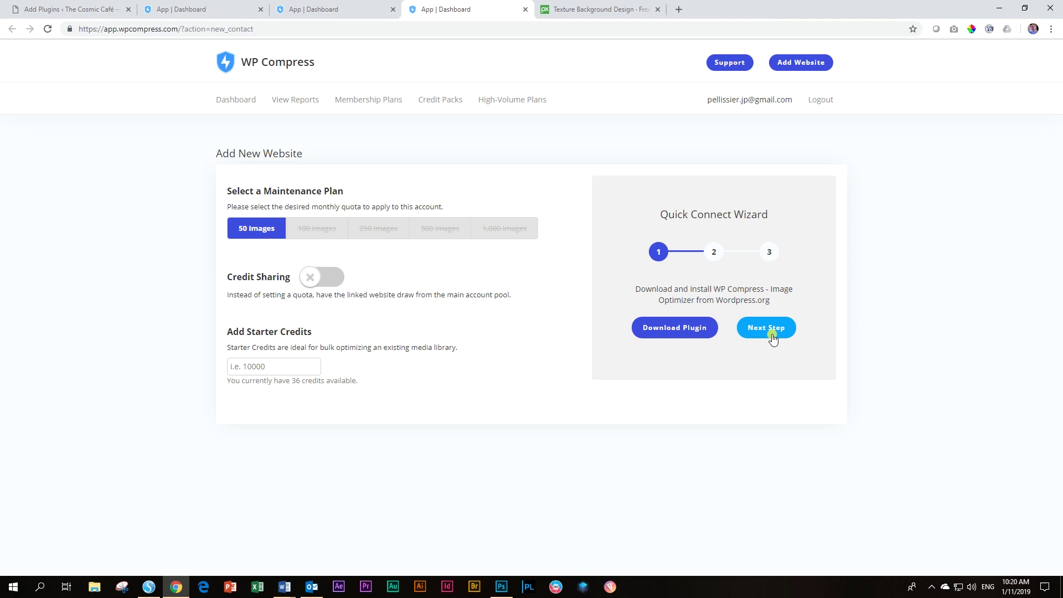
Save the new website, dismiss the saved confirmation and advance the wizard to the API key
click(255, 230)
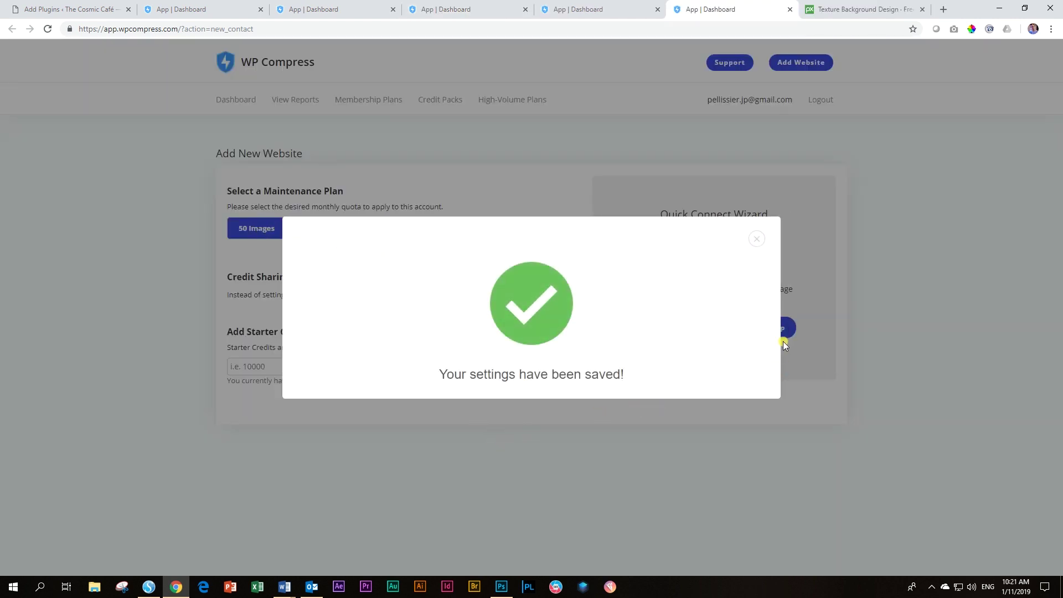
click(756, 240)
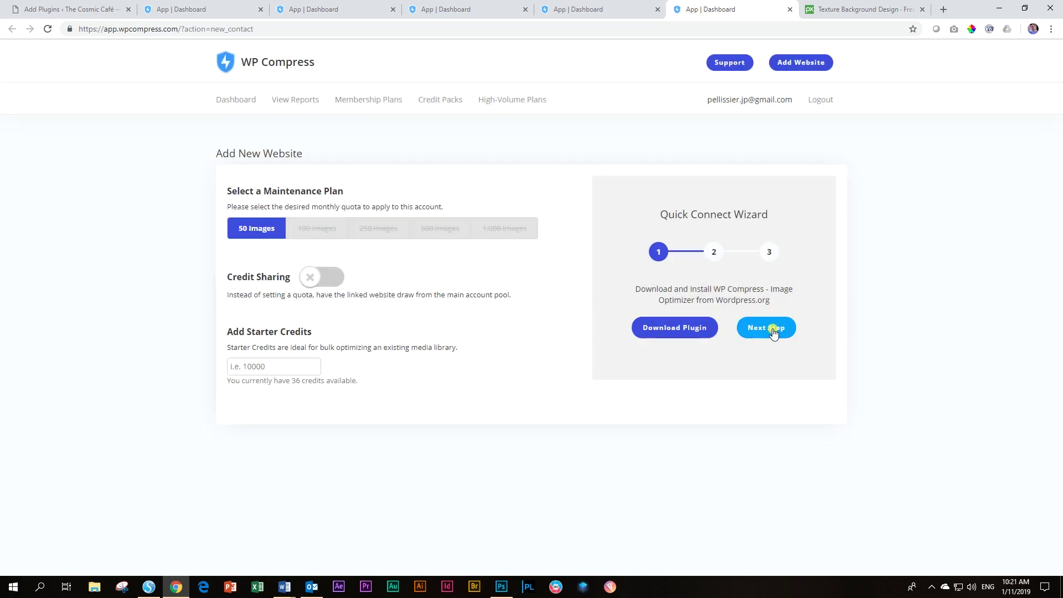
click(773, 331)
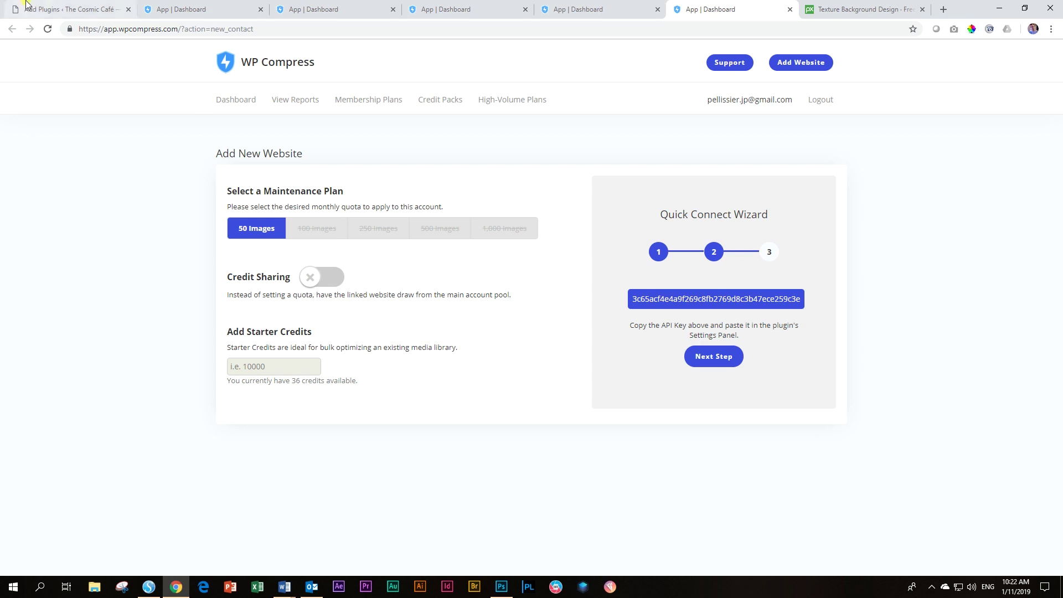
click(53, 7)
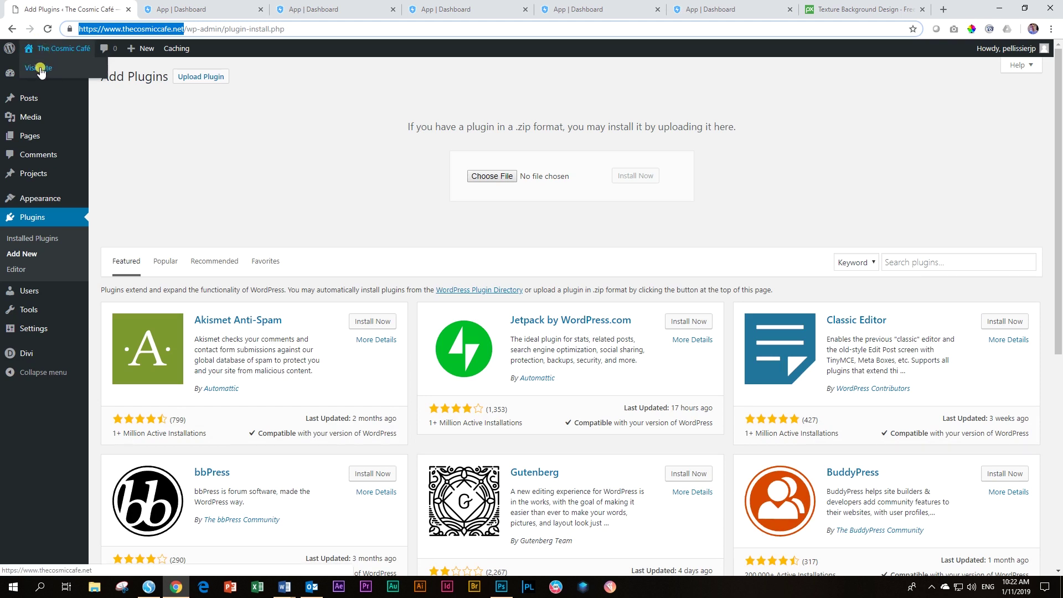
Open the live site in a new tab and scroll through its Home page
right_click(40, 66)
click(72, 75)
click(191, 7)
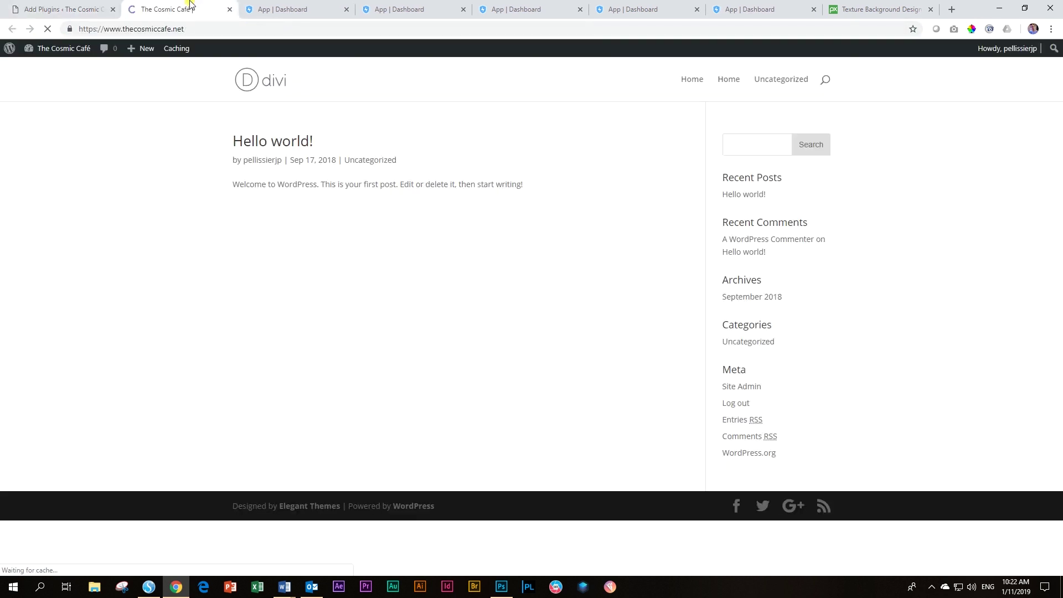
click(730, 79)
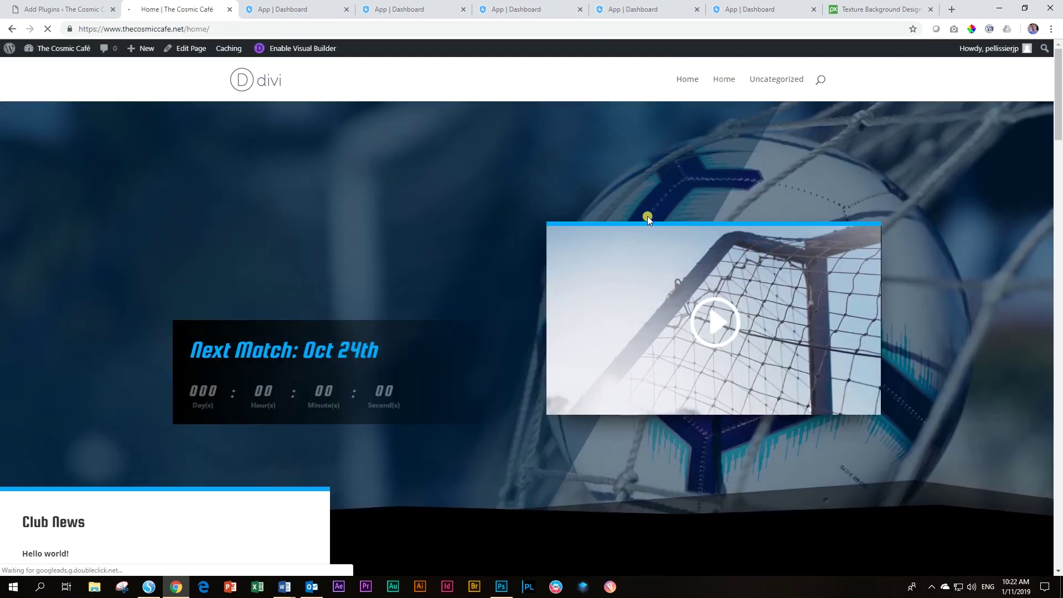
scroll(646, 217, down, 4)
scroll(647, 216, down, 15)
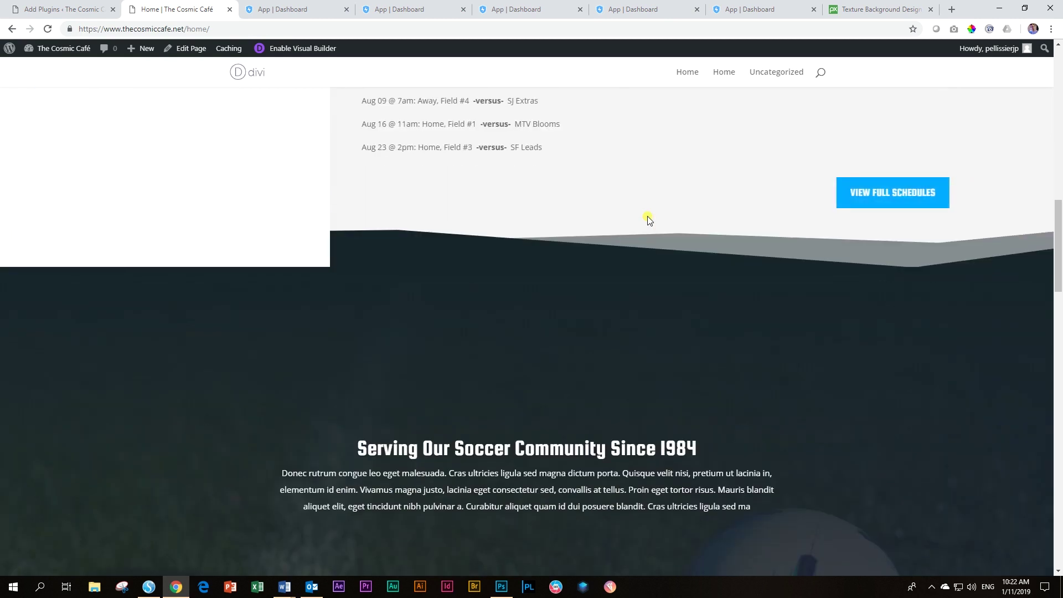
scroll(647, 216, down, 6)
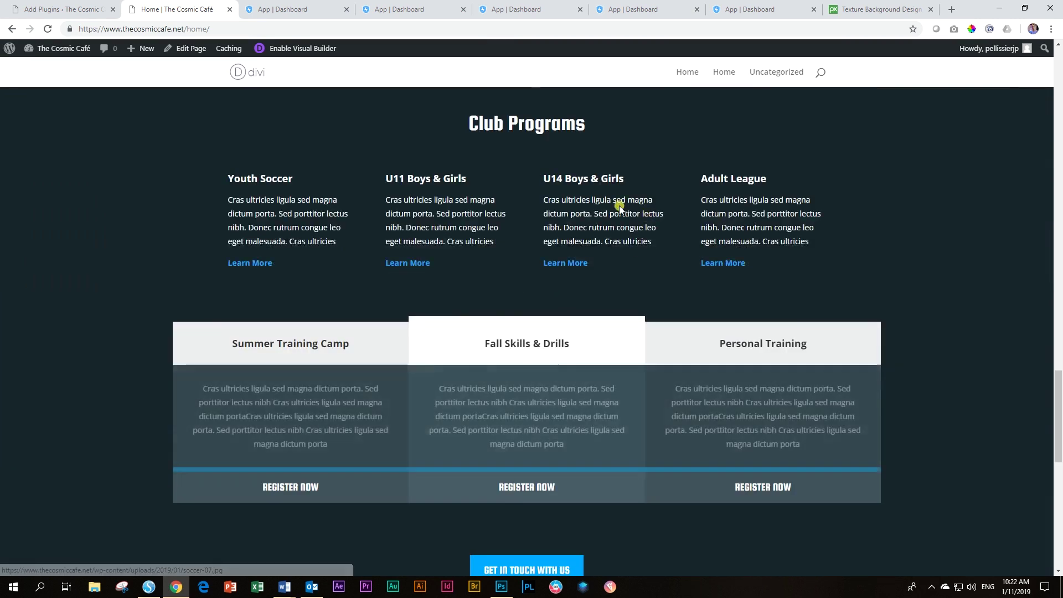
scroll(619, 207, down, 10)
Back in the WordPress admin, go to Media > Library
click(71, 11)
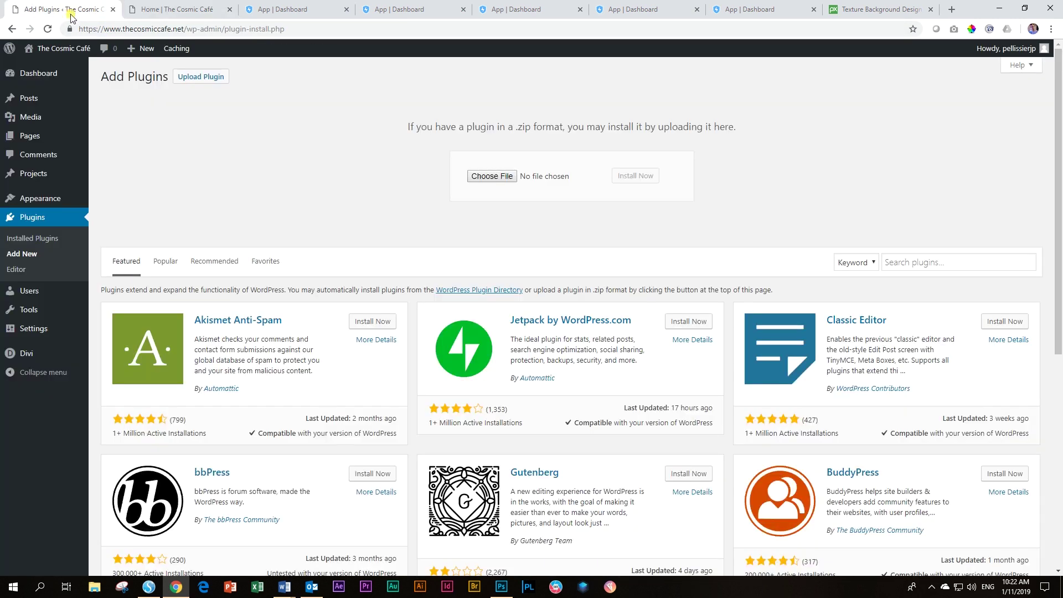
mouse_move(55, 117)
click(111, 118)
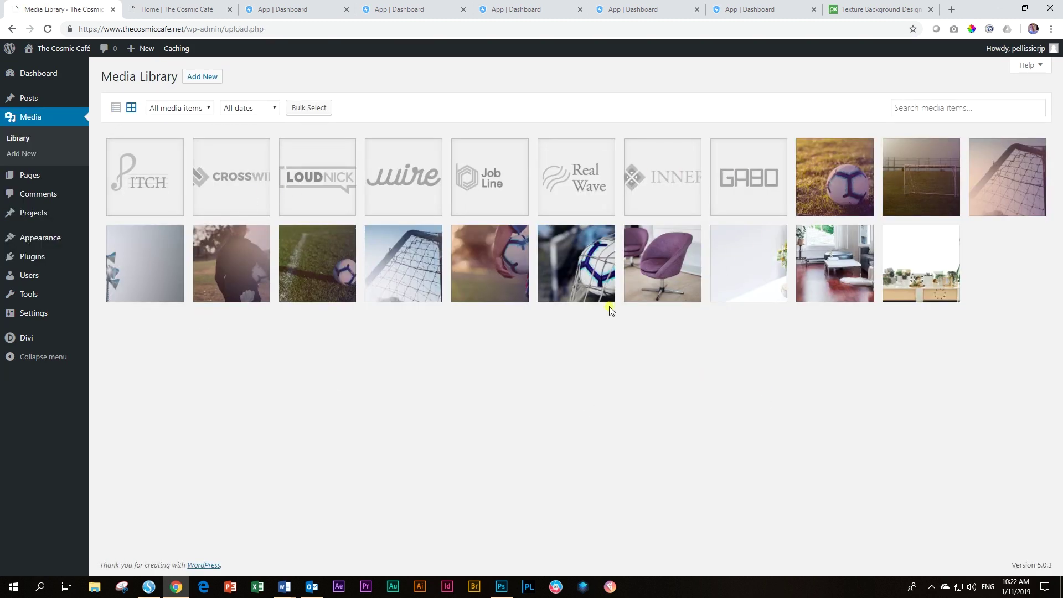
Upload wp-compress-image-optimizer.zip as a new plugin, install it and activate it
mouse_move(34, 256)
click(119, 275)
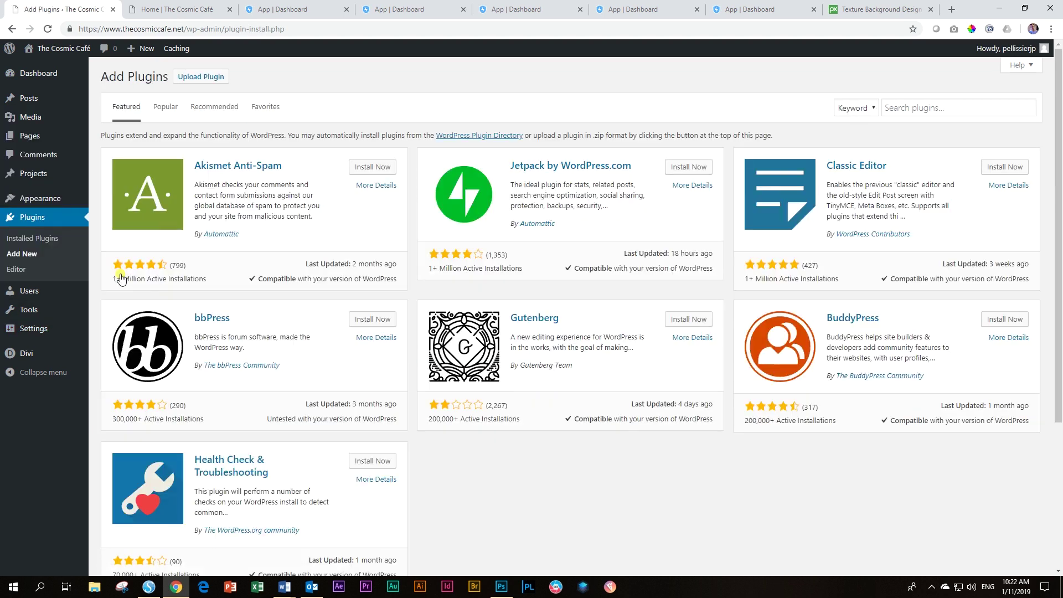
click(214, 78)
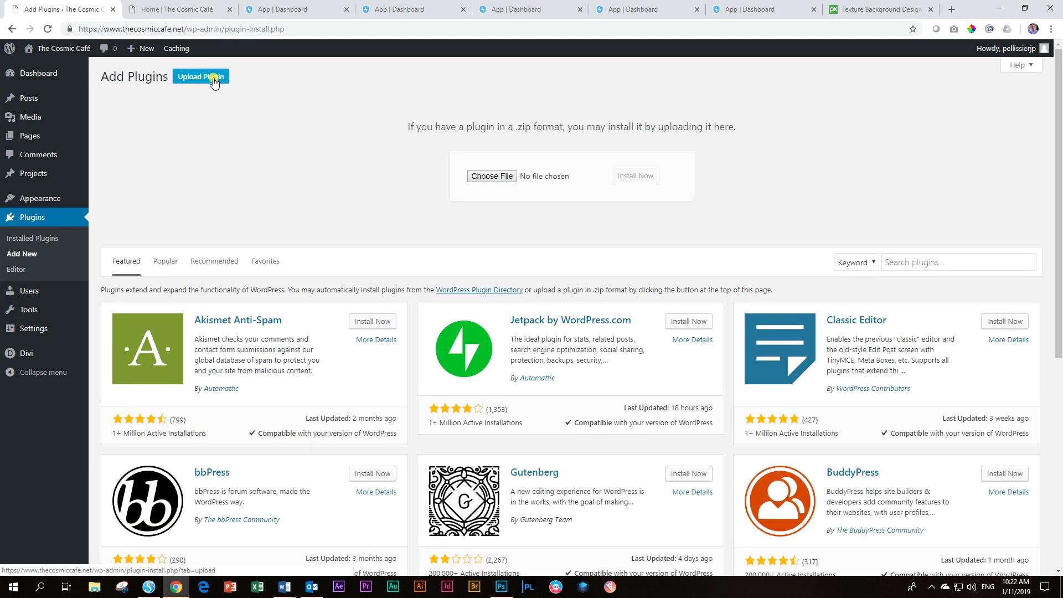
click(499, 180)
double_click(458, 329)
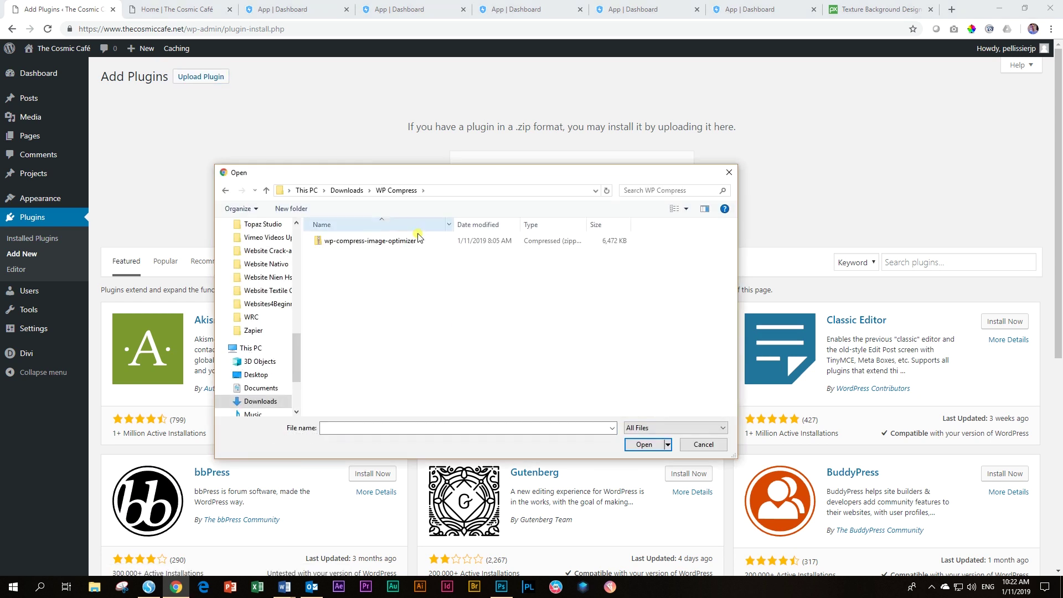
click(348, 244)
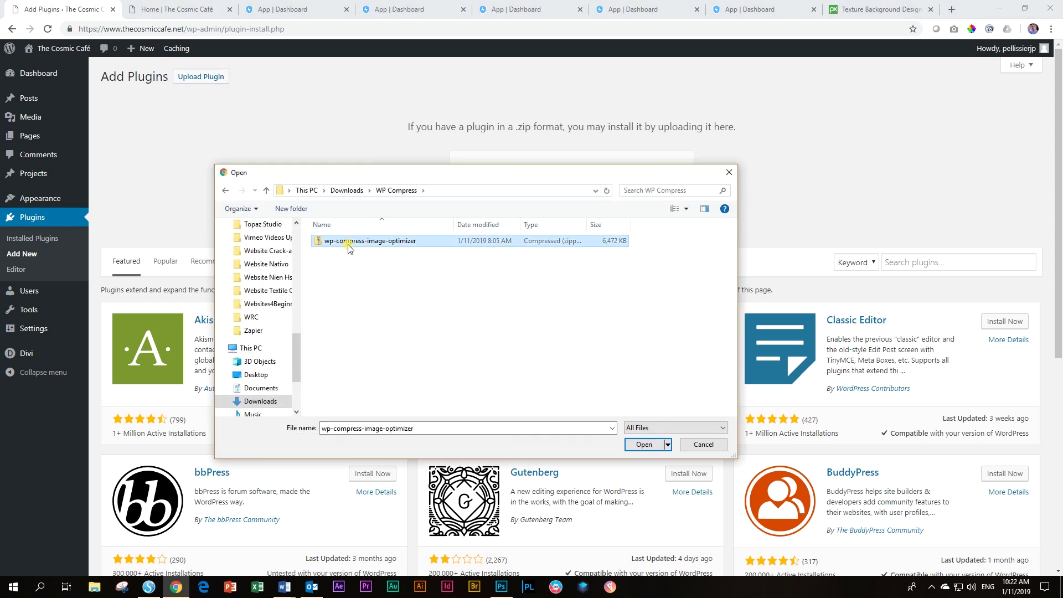
click(642, 445)
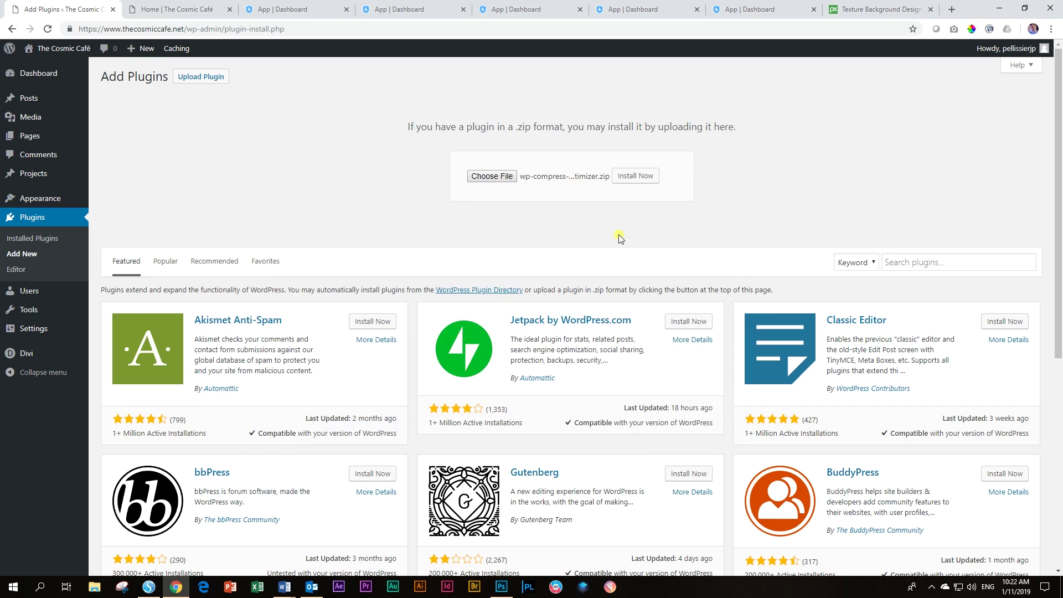
click(627, 180)
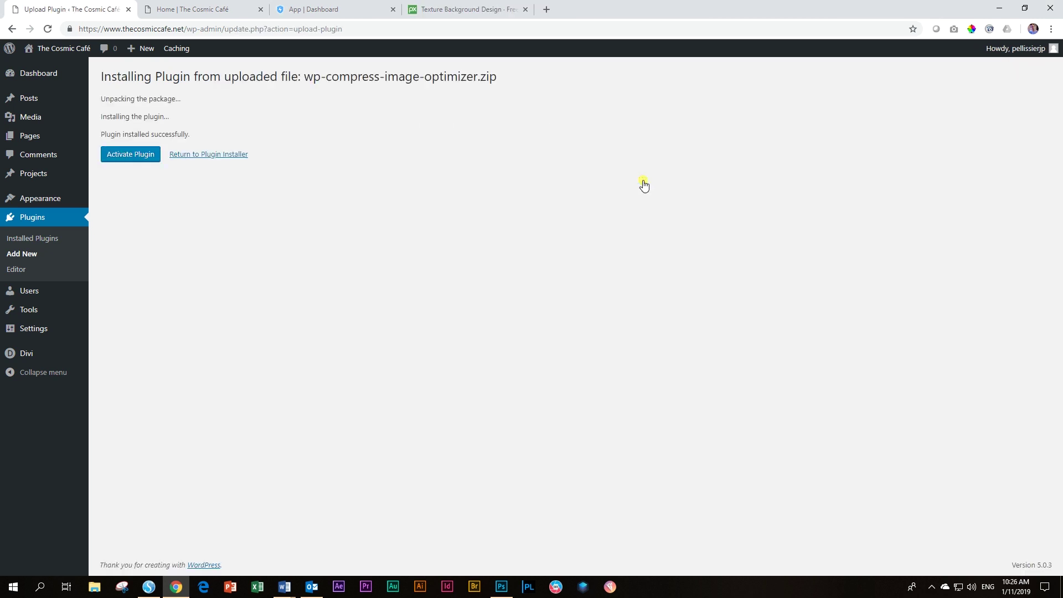
click(127, 155)
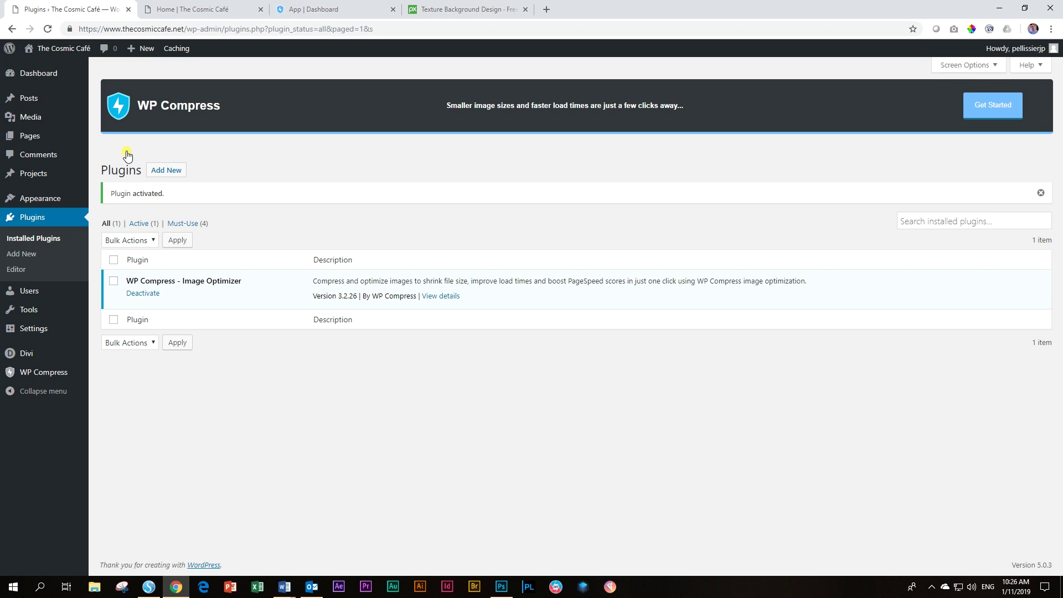
Copy the site's API key from the portal's Add New Website page
click(327, 9)
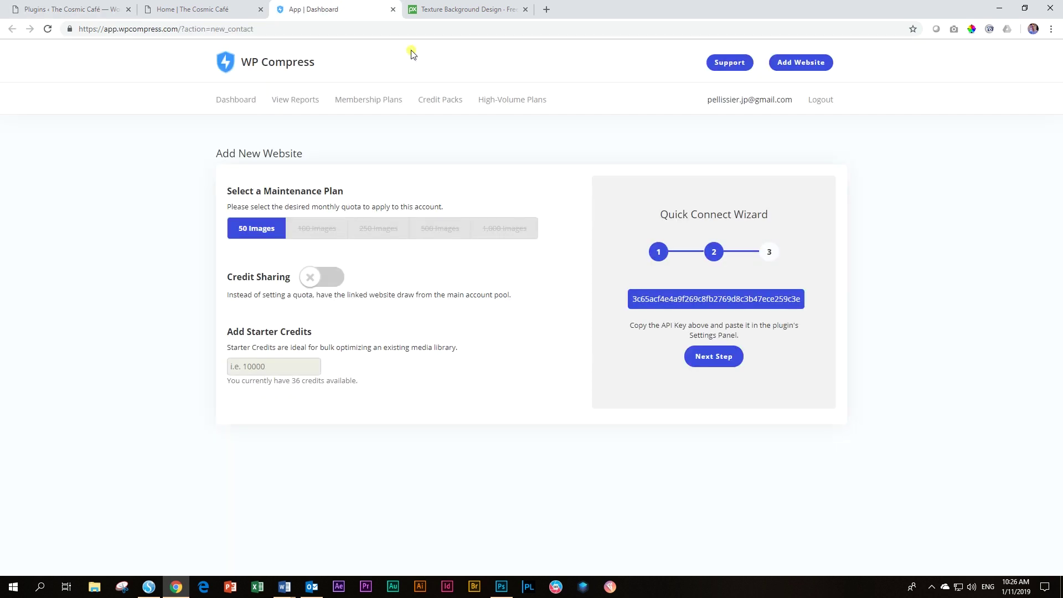
right_click(717, 301)
click(748, 311)
Paste the API key into the WP Compress plugin settings and activate the portal link
click(83, 11)
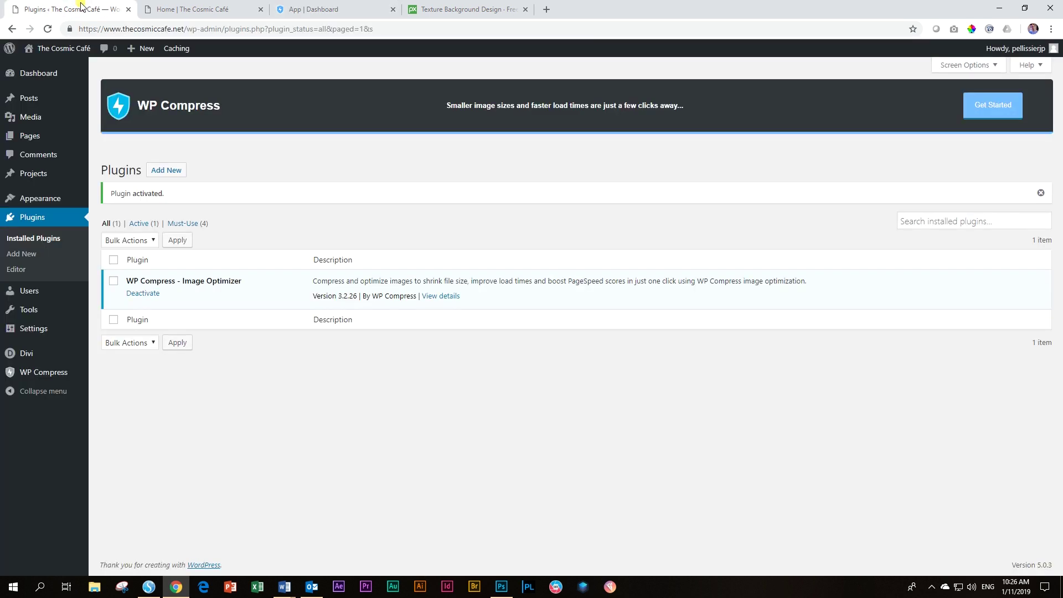
click(45, 371)
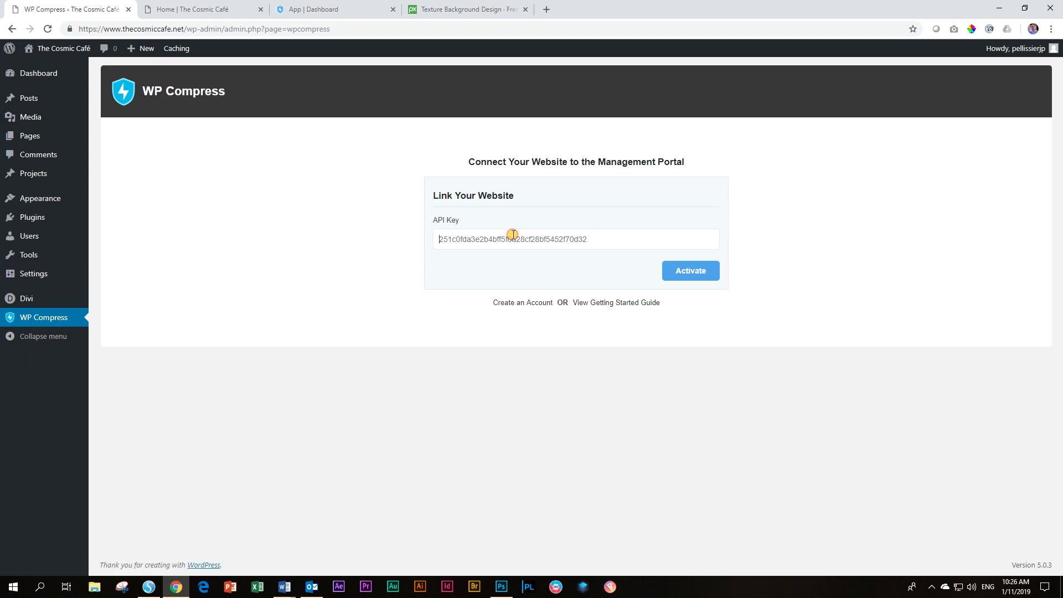
click(512, 234)
click(515, 264)
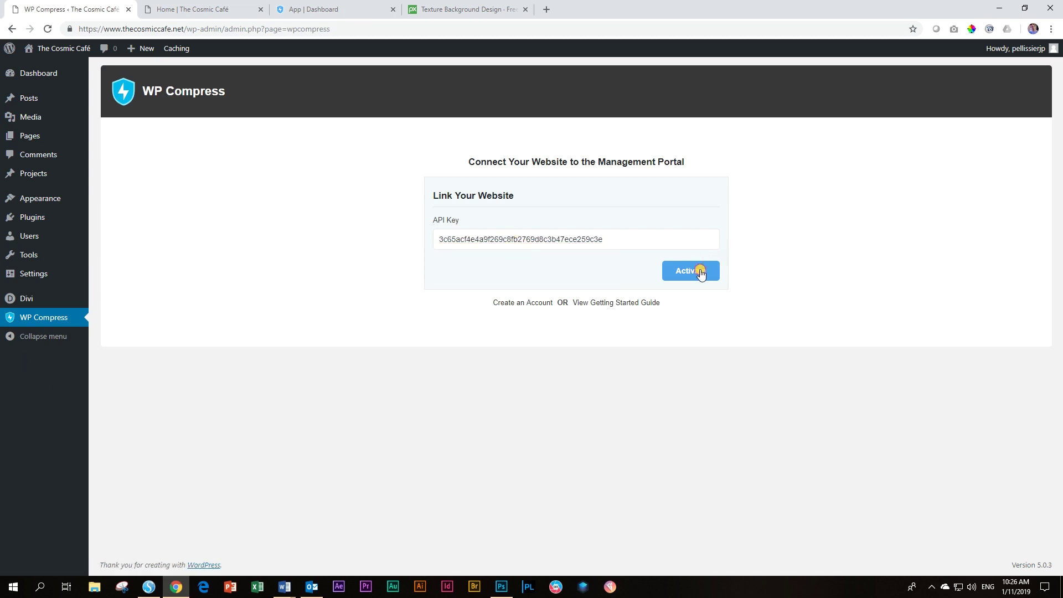
click(702, 271)
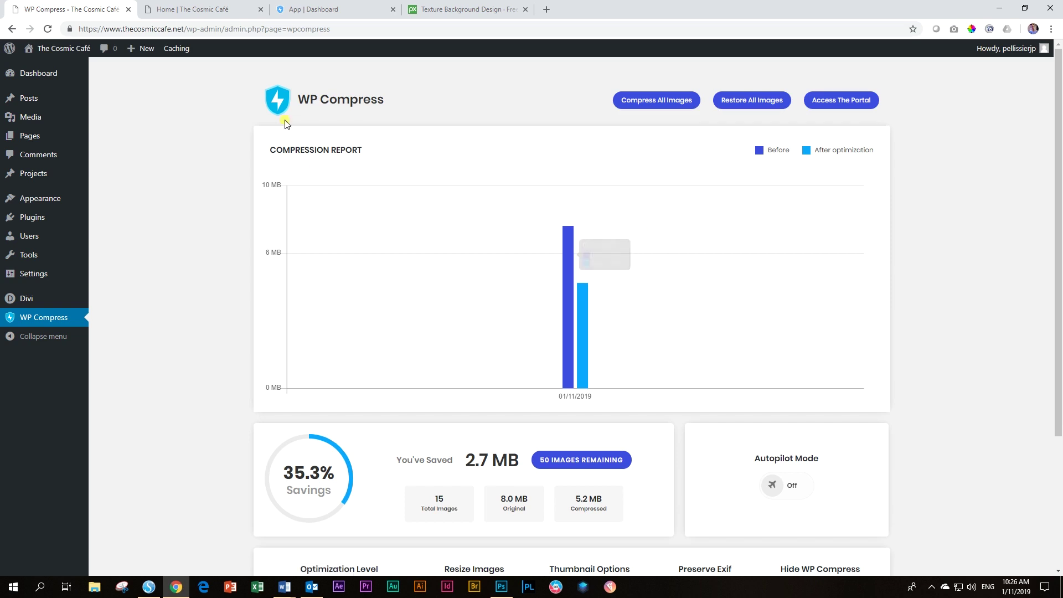
click(330, 8)
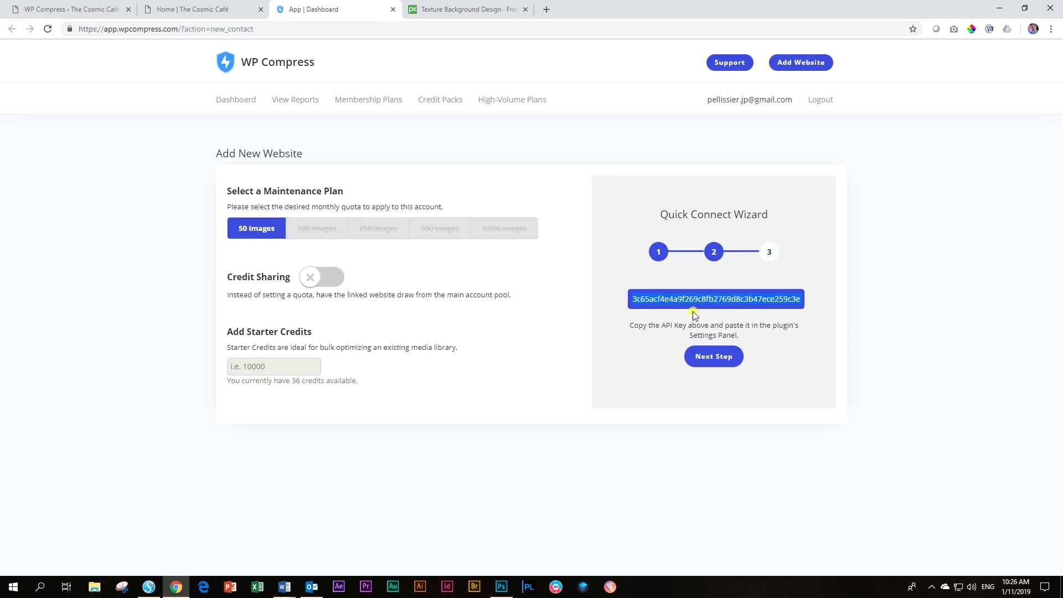
Advance the wizard to its last step, test the connection and close the success message
click(700, 356)
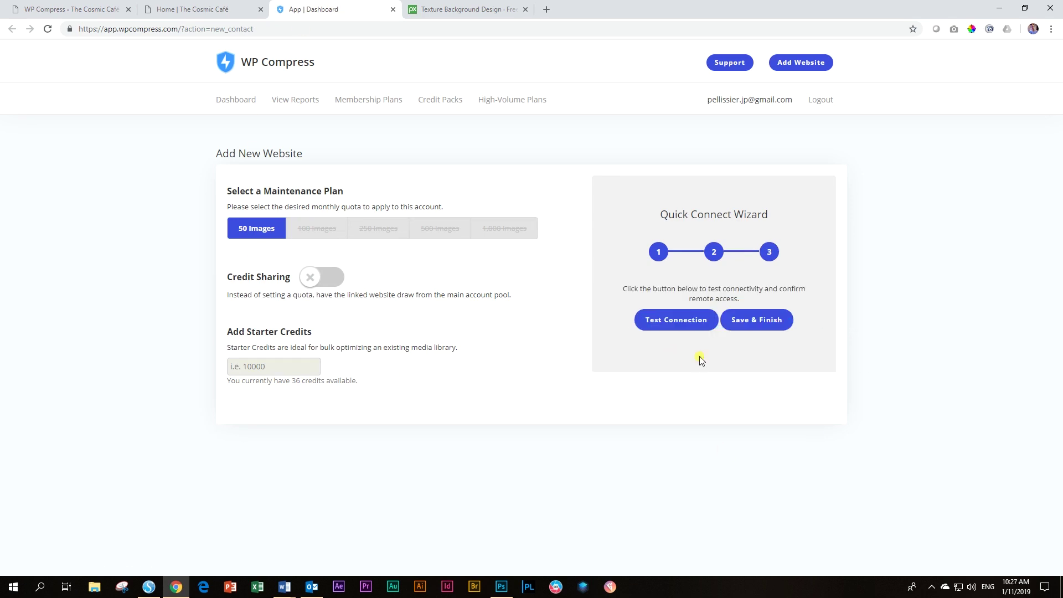
click(689, 329)
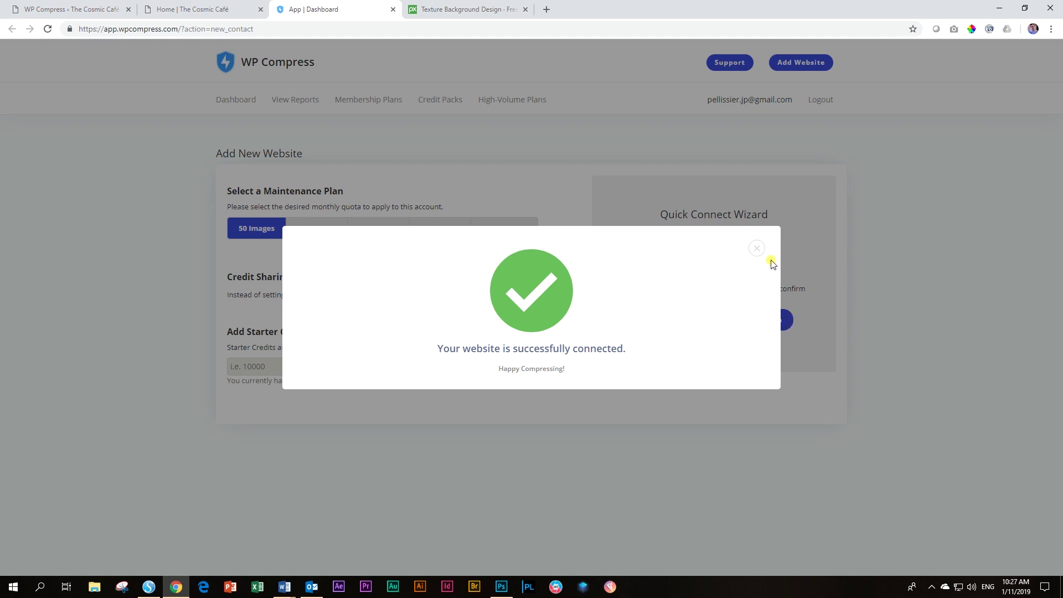
click(762, 248)
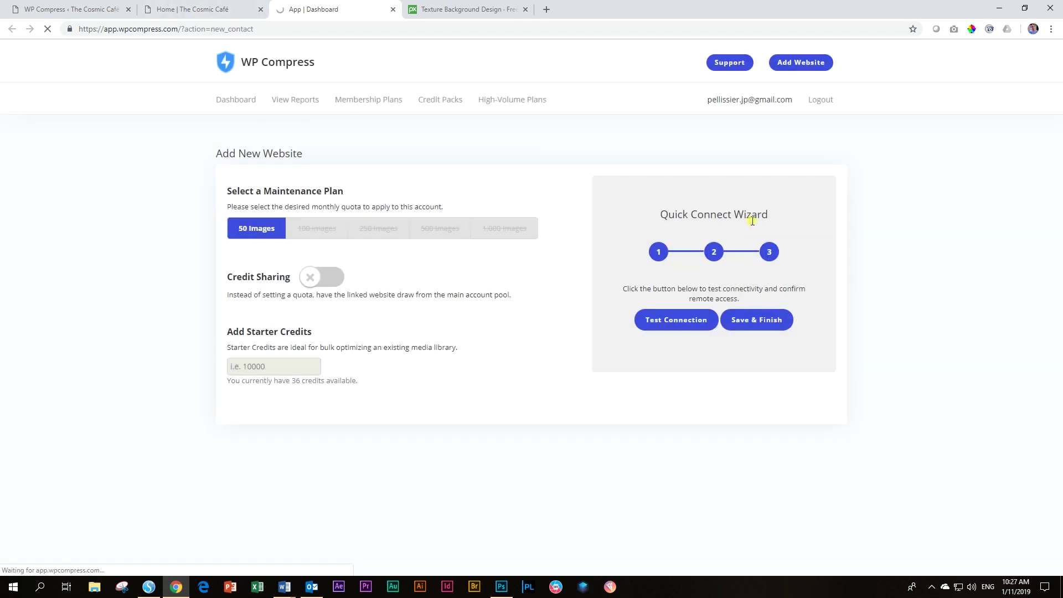
click(74, 6)
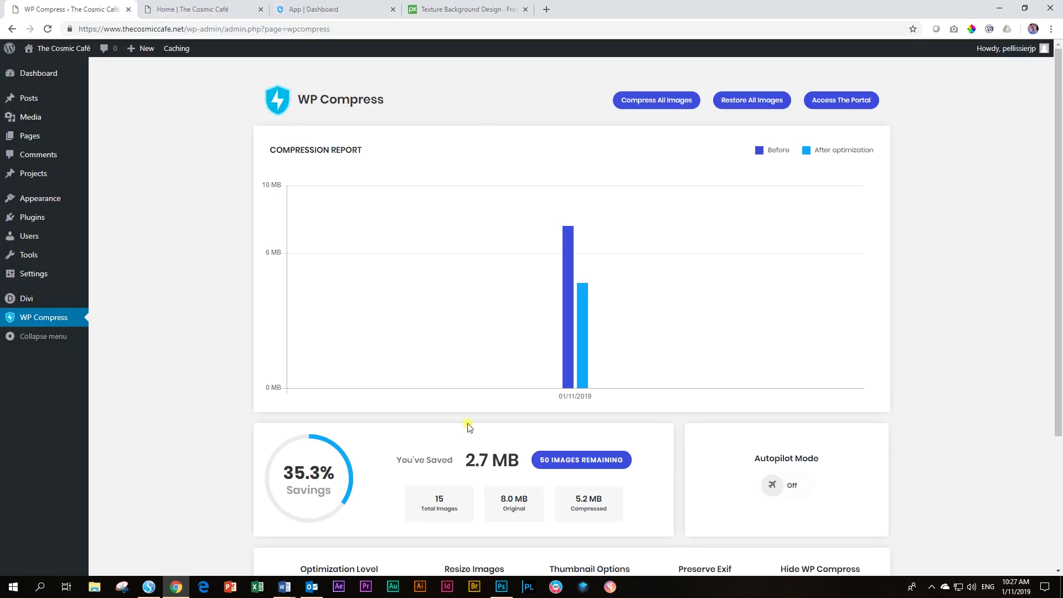
Check the portal site overview, then review the plugin's Compression Report in WordPress
click(346, 10)
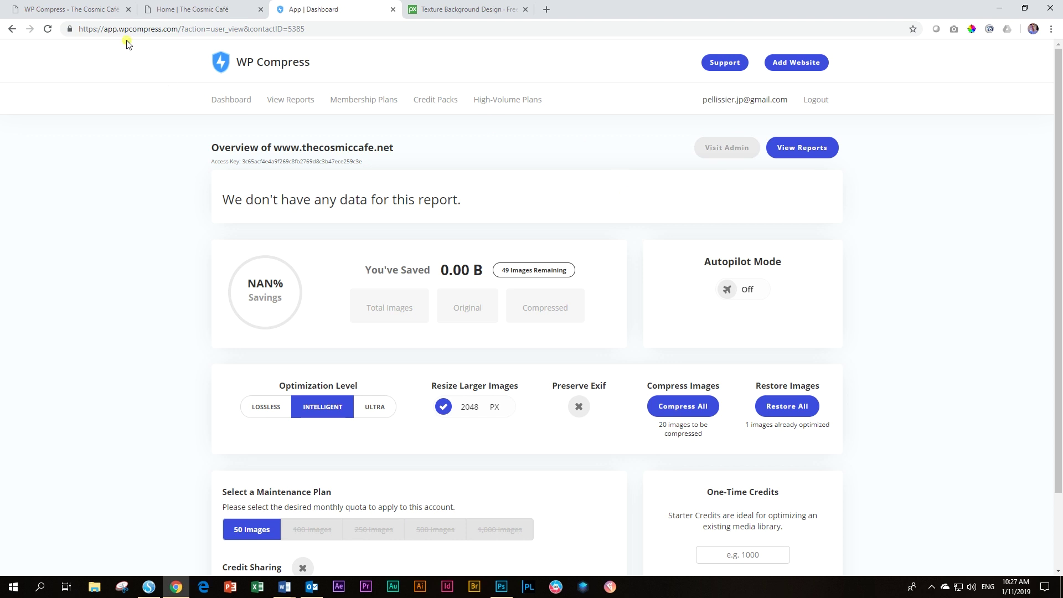
click(102, 16)
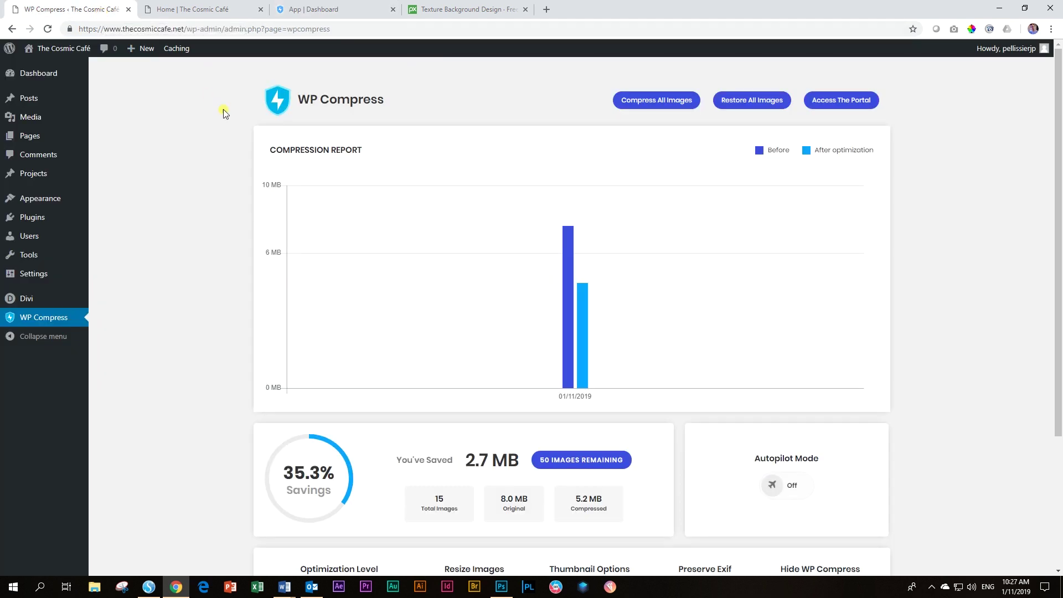
mouse_move(542, 300)
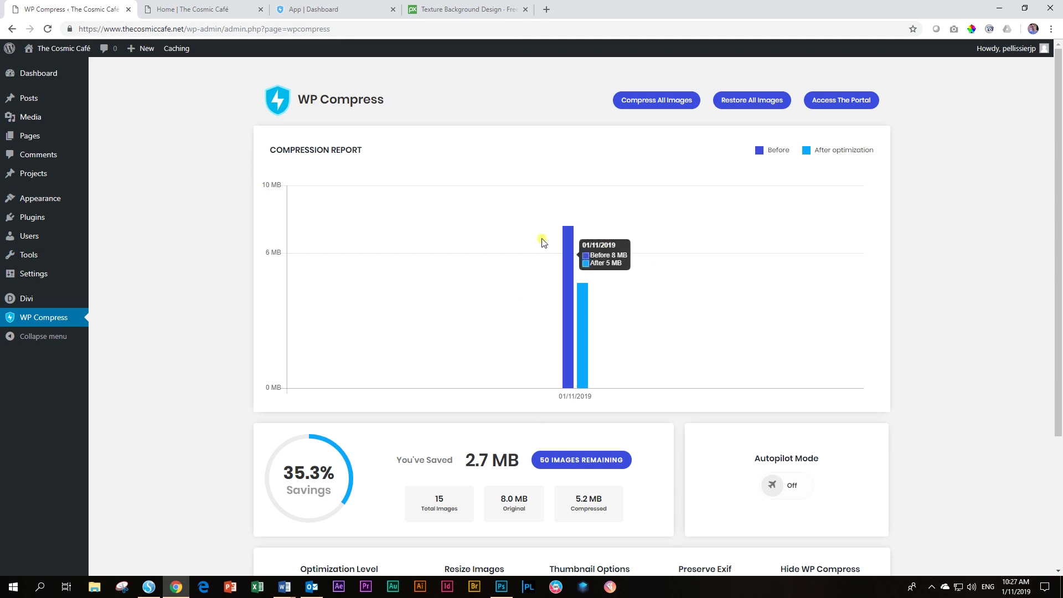
scroll(489, 493, down, 1)
scroll(489, 492, down, 2)
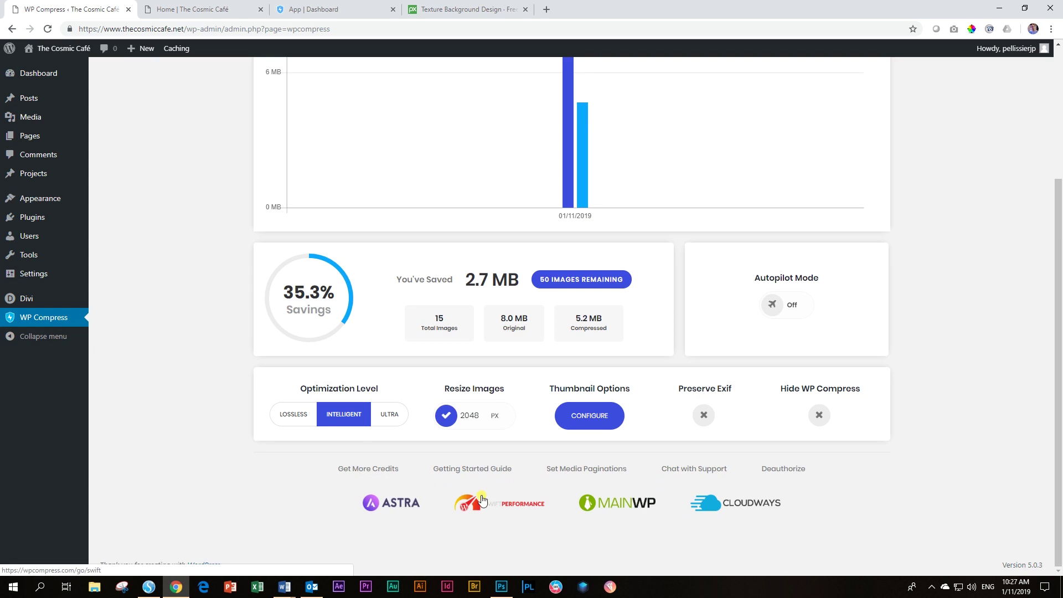
scroll(483, 490, up, 3)
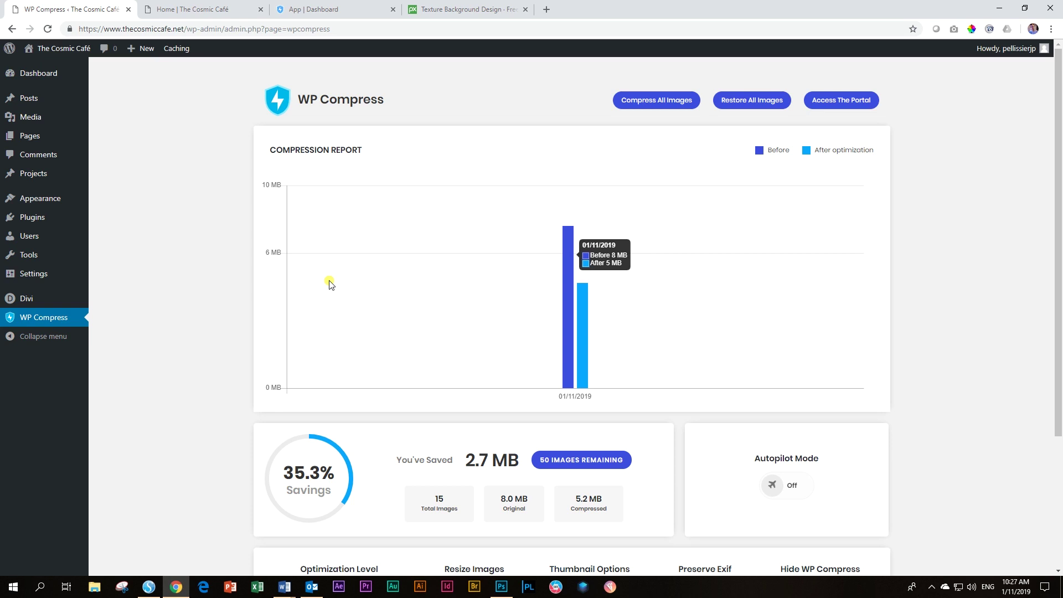
scroll(445, 369, down, 3)
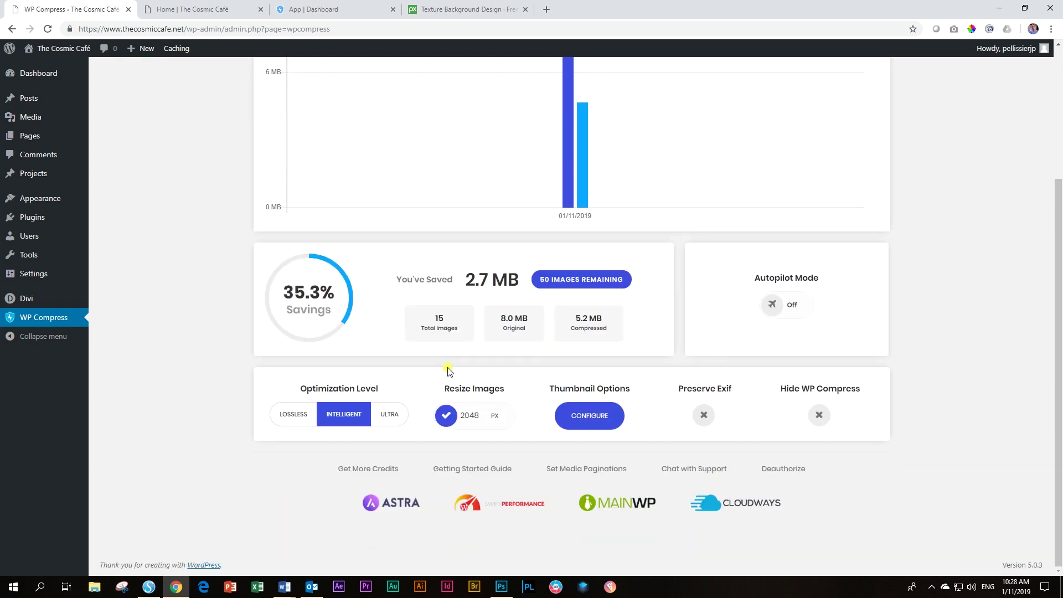
scroll(446, 368, up, 3)
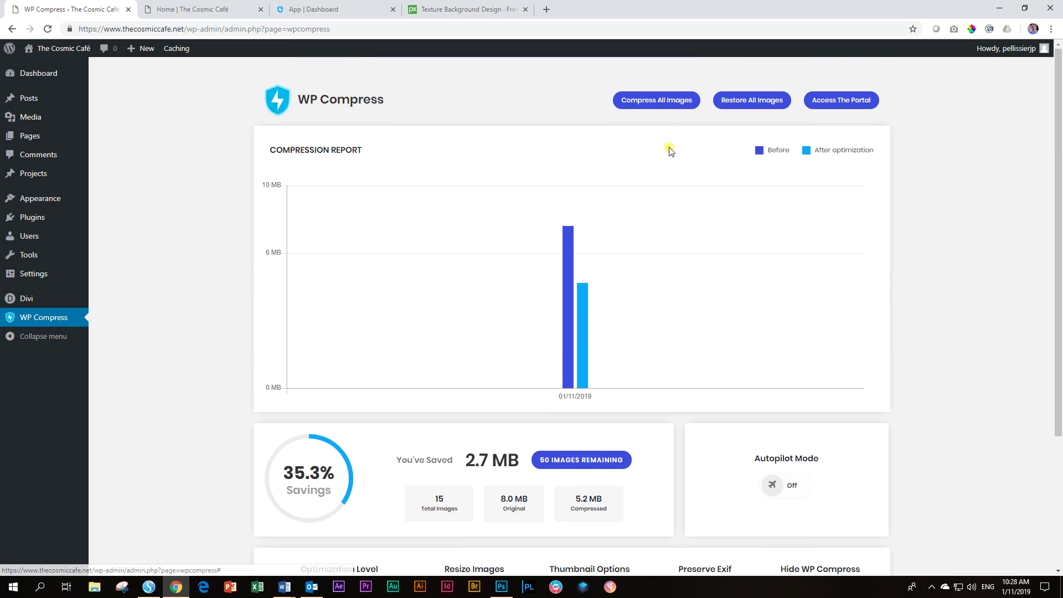
scroll(671, 149, down, 3)
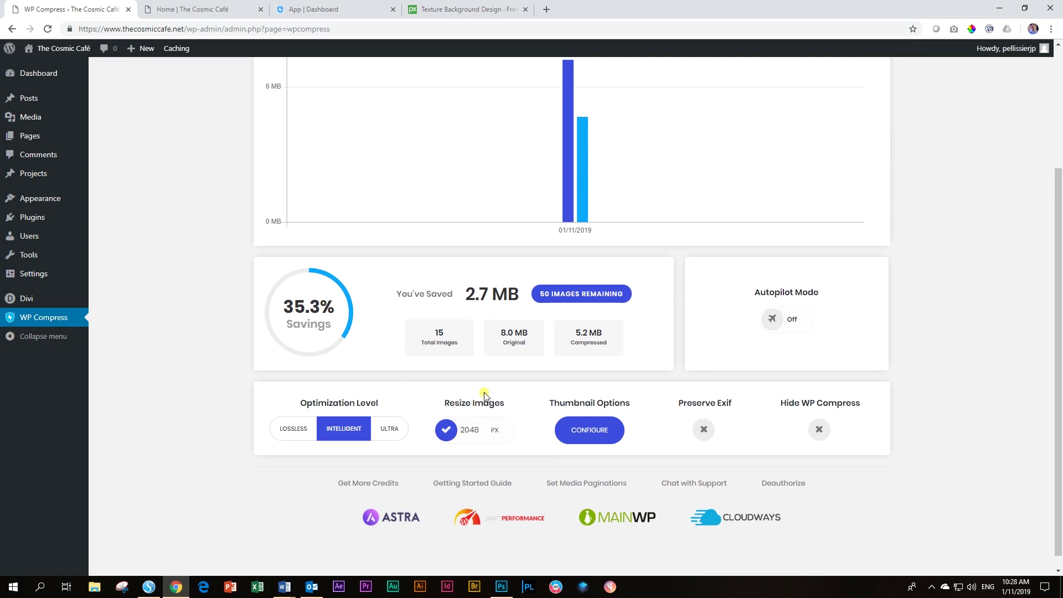
Inspect the 2048 resize width and leave the optimization level on Intelligent after trying Ultra
double_click(468, 430)
drag(480, 430, 504, 460)
click(390, 435)
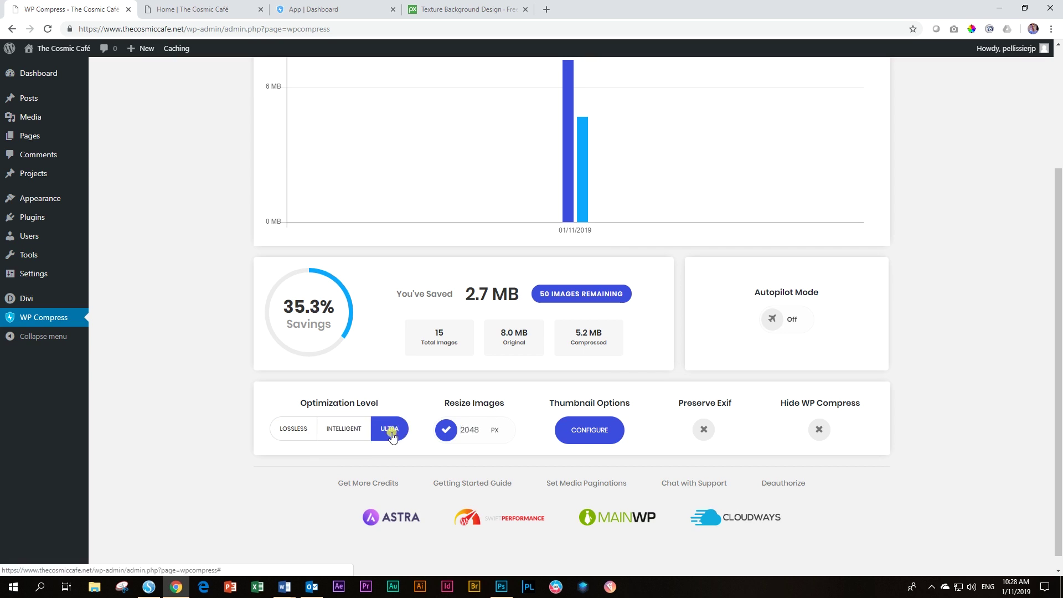
click(346, 432)
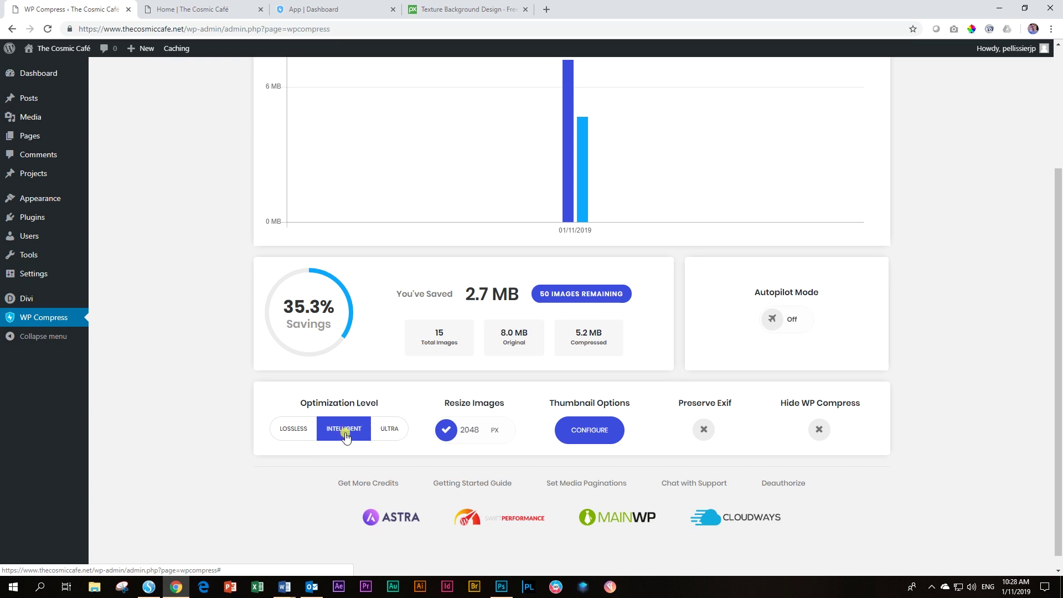
scroll(481, 457, up, 3)
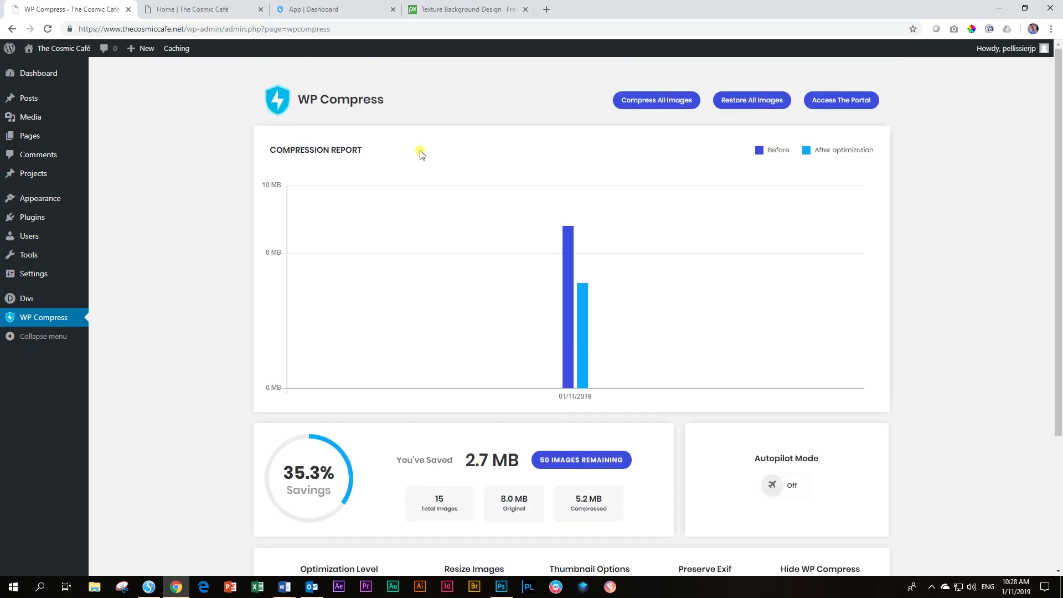
click(643, 102)
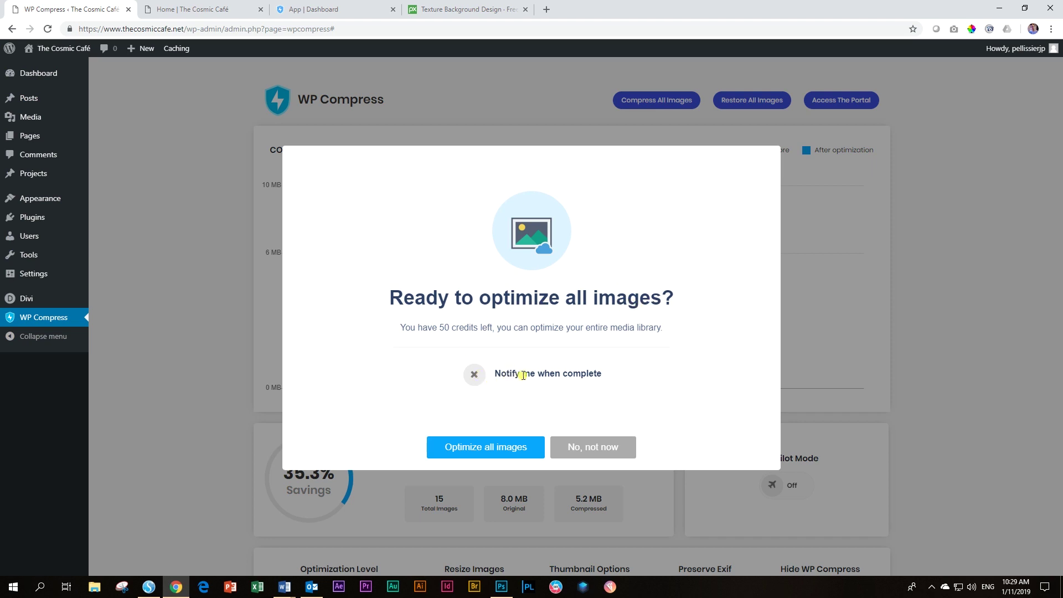
Optimize all images with 'Notify me when complete' ticked, then close the progress message
click(471, 376)
click(480, 453)
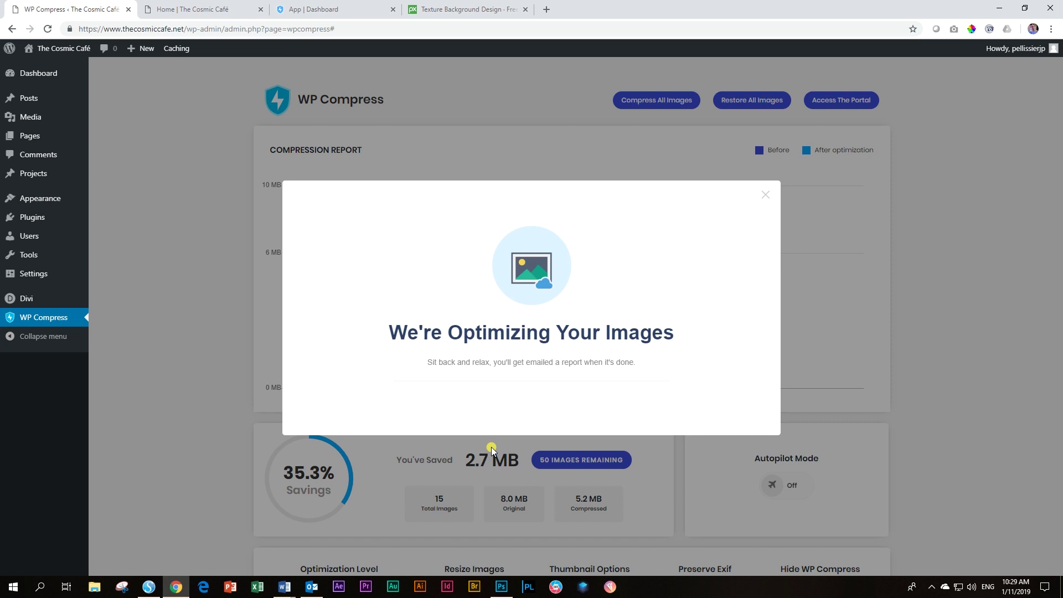
click(223, 326)
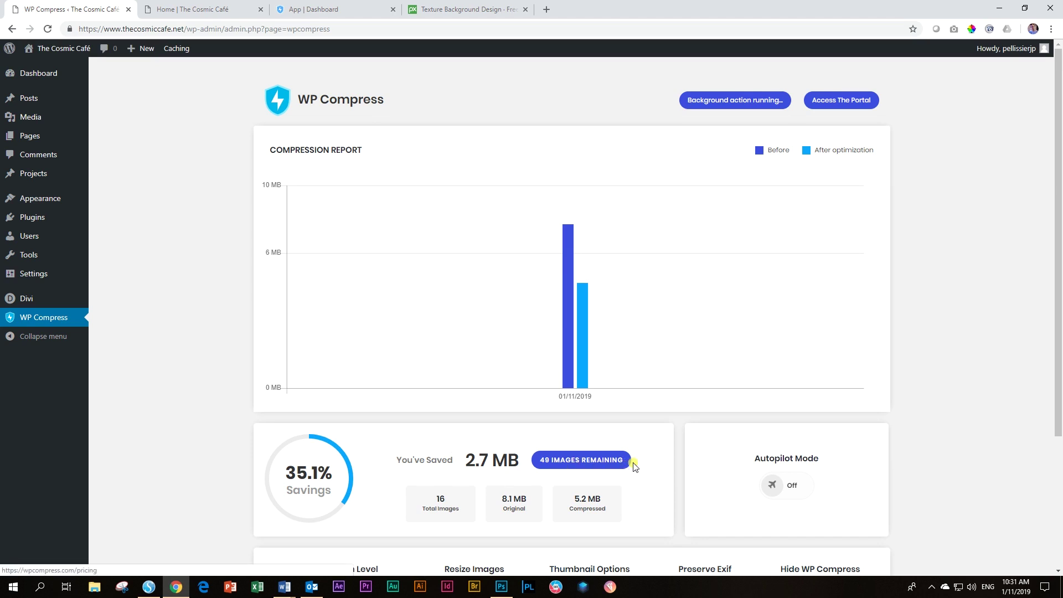
Go to the WordPress Media Library
scroll(634, 466, down, 3)
scroll(635, 463, up, 2)
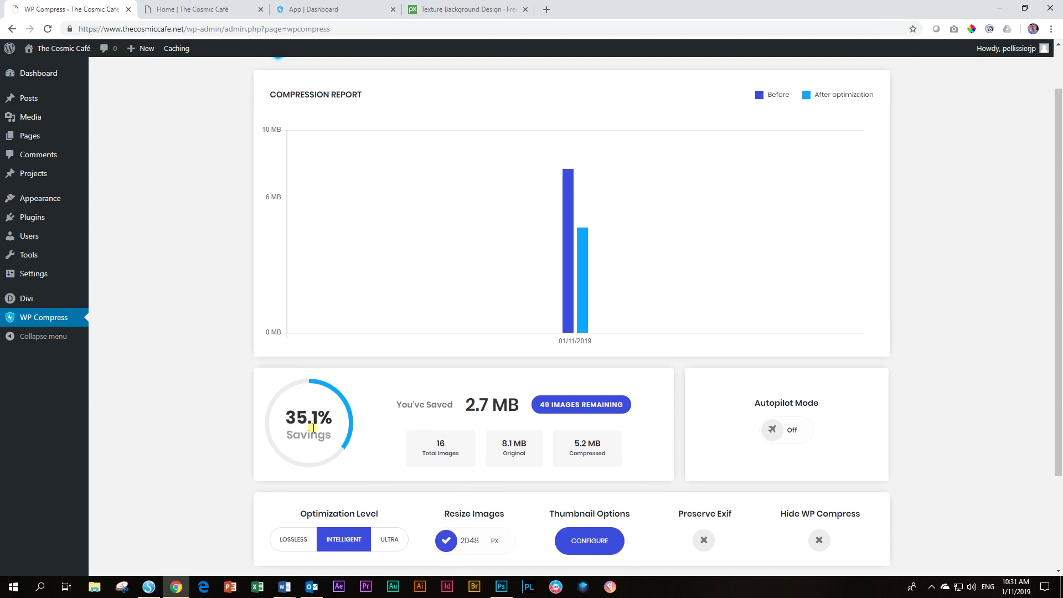
scroll(313, 429, up, 1)
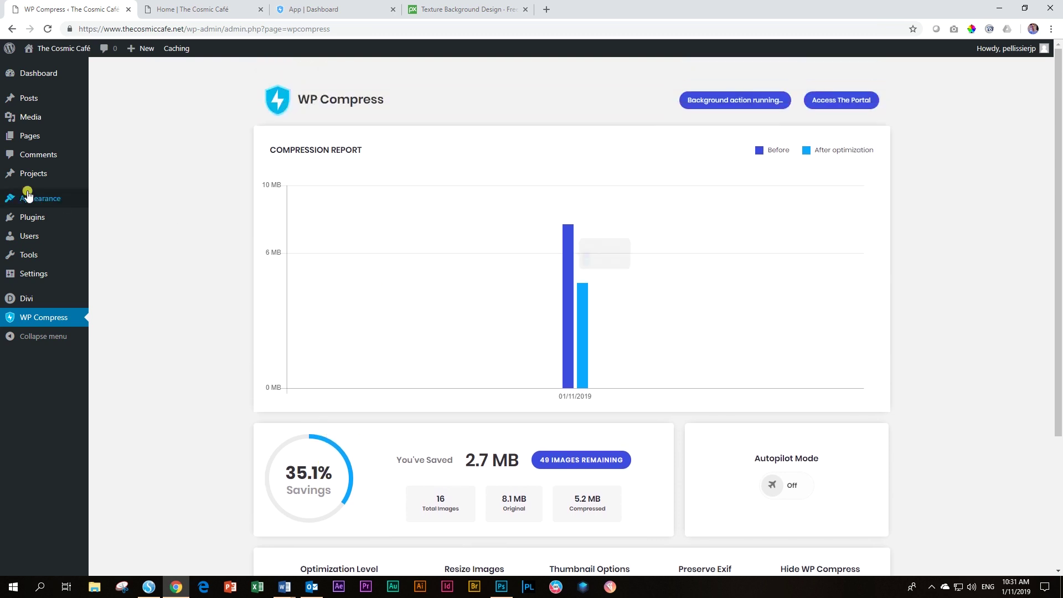
mouse_move(28, 117)
click(103, 120)
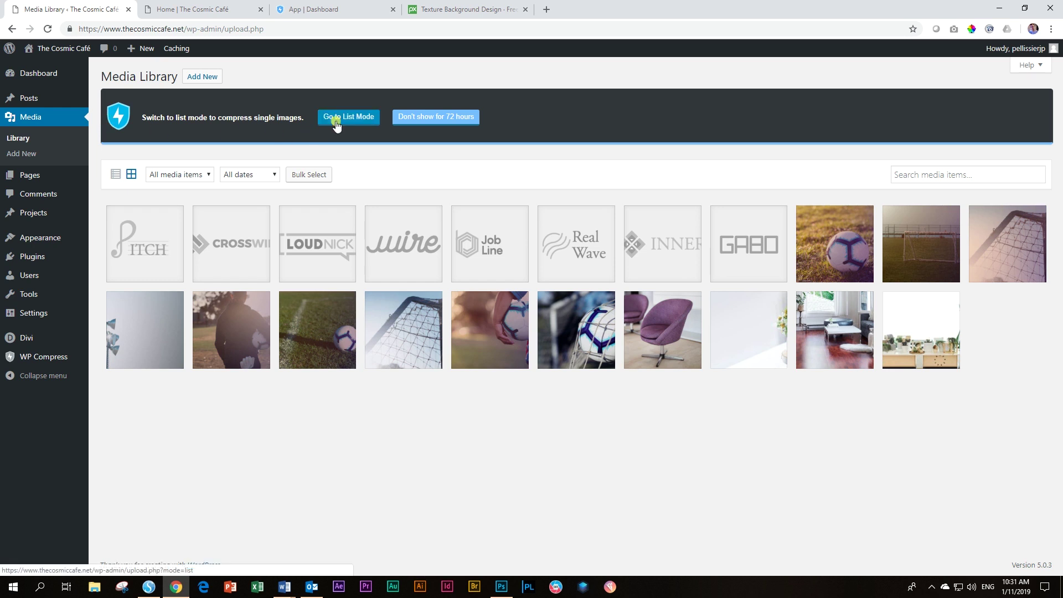
Switch the Media Library to list view and scroll the rows to watch soccer-07, soccer-04 and soccer-08 get optimized
click(336, 125)
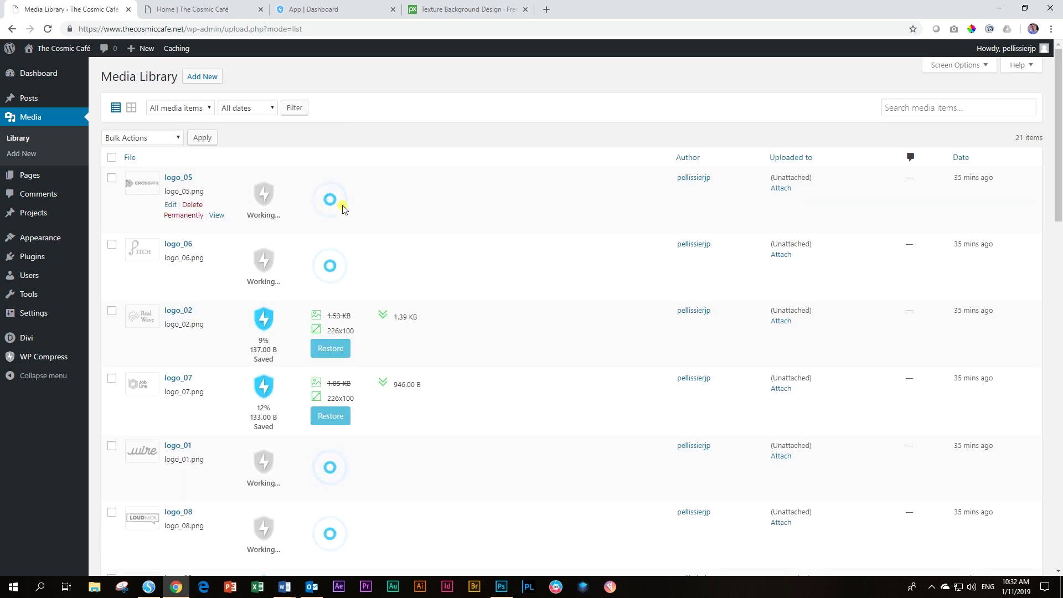
scroll(416, 244, down, 1)
scroll(421, 244, down, 2)
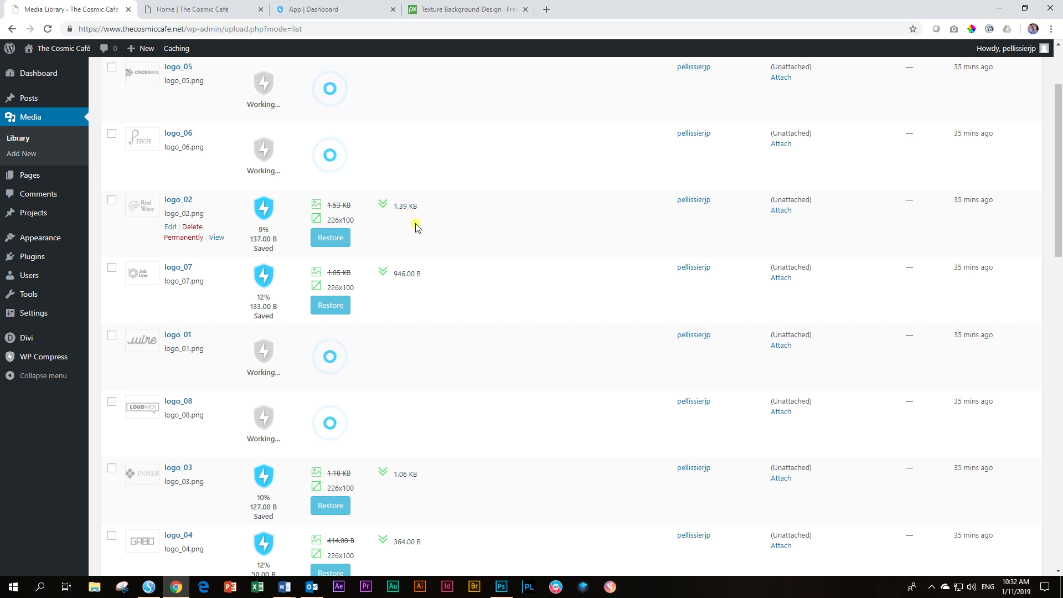
scroll(427, 232, down, 4)
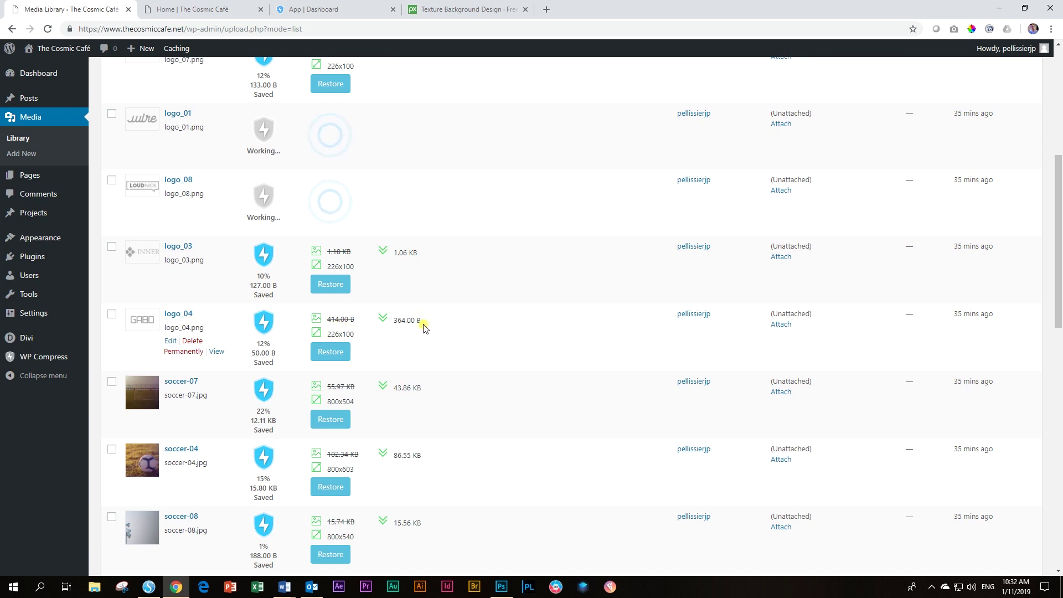
scroll(424, 327, down, 2)
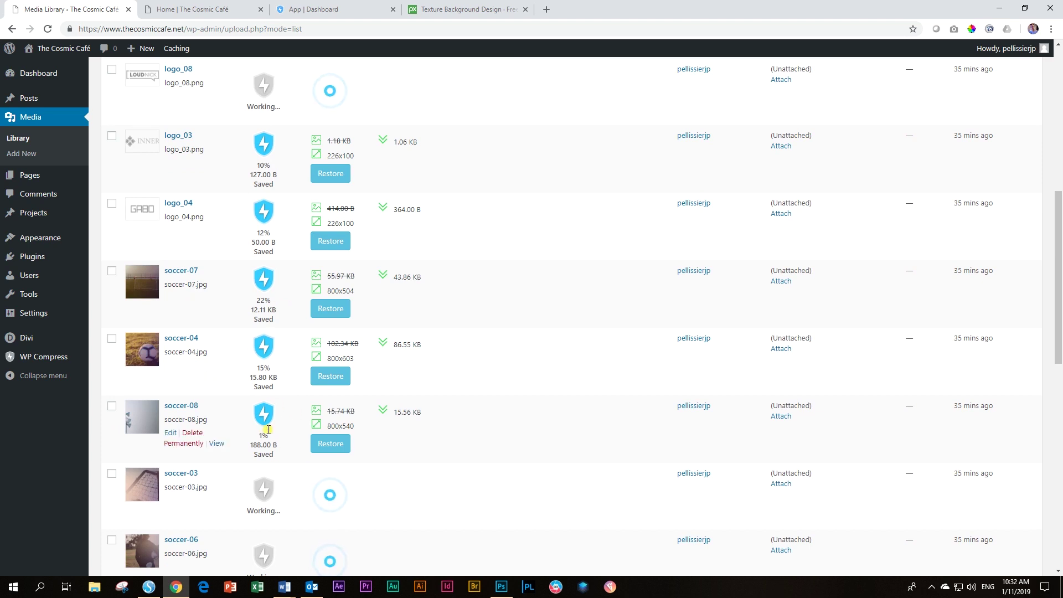
scroll(268, 429, down, 3)
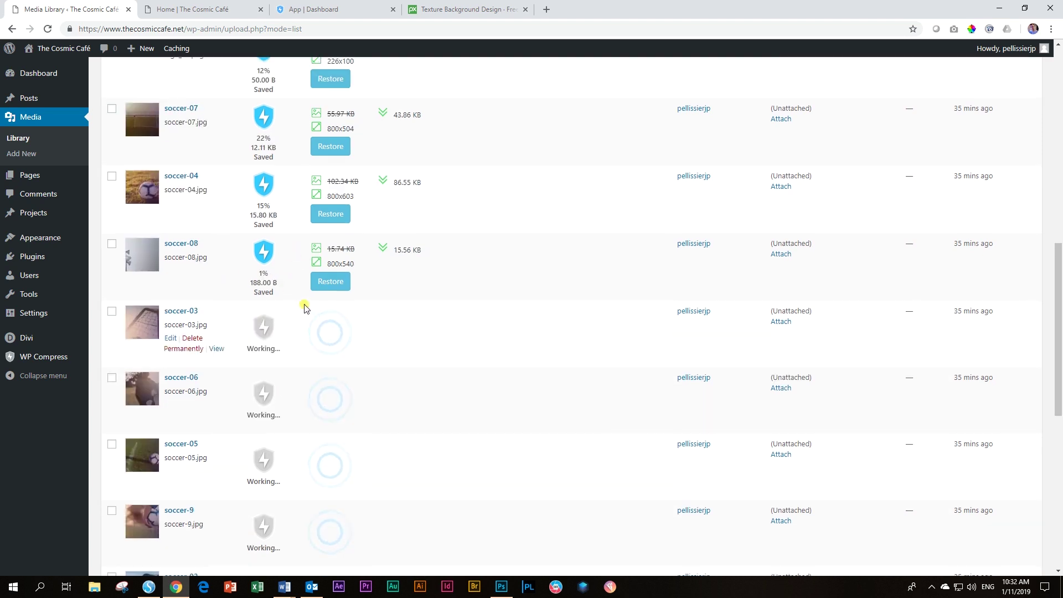
scroll(306, 308, up, 10)
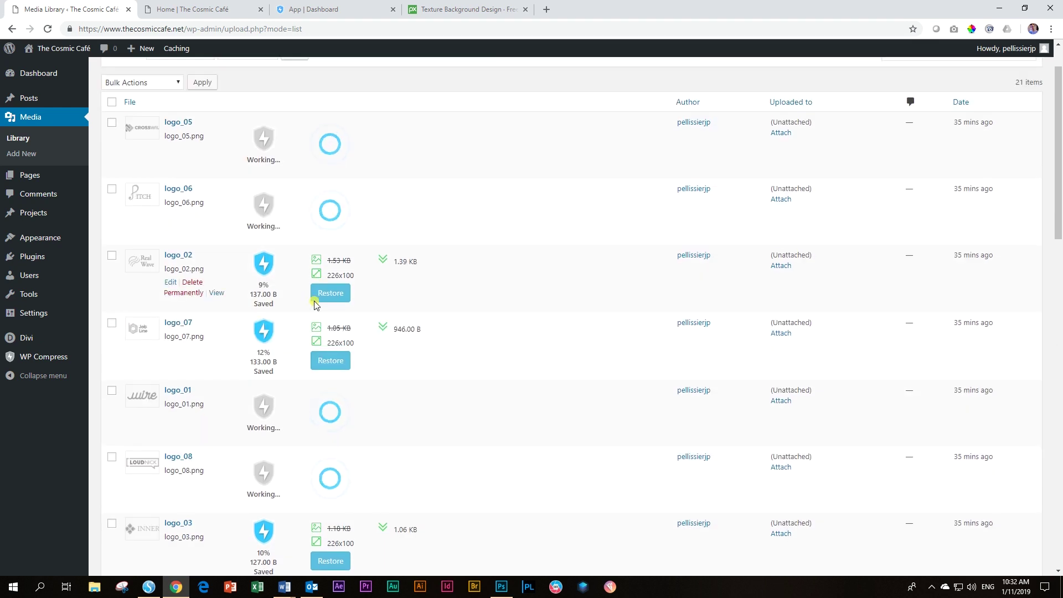
scroll(276, 211, down, 9)
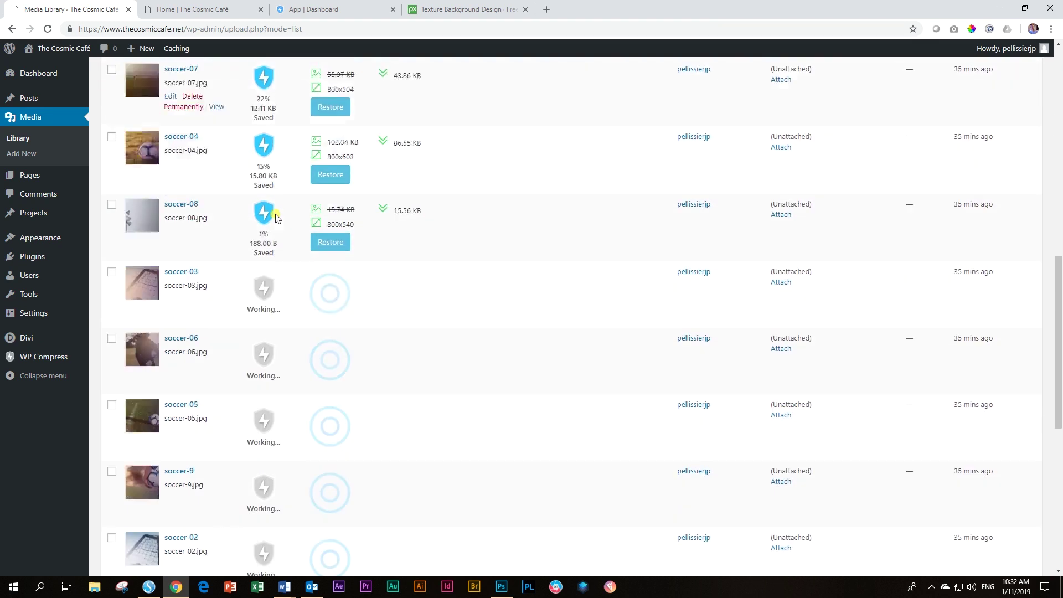
scroll(275, 217, down, 8)
scroll(326, 339, up, 2)
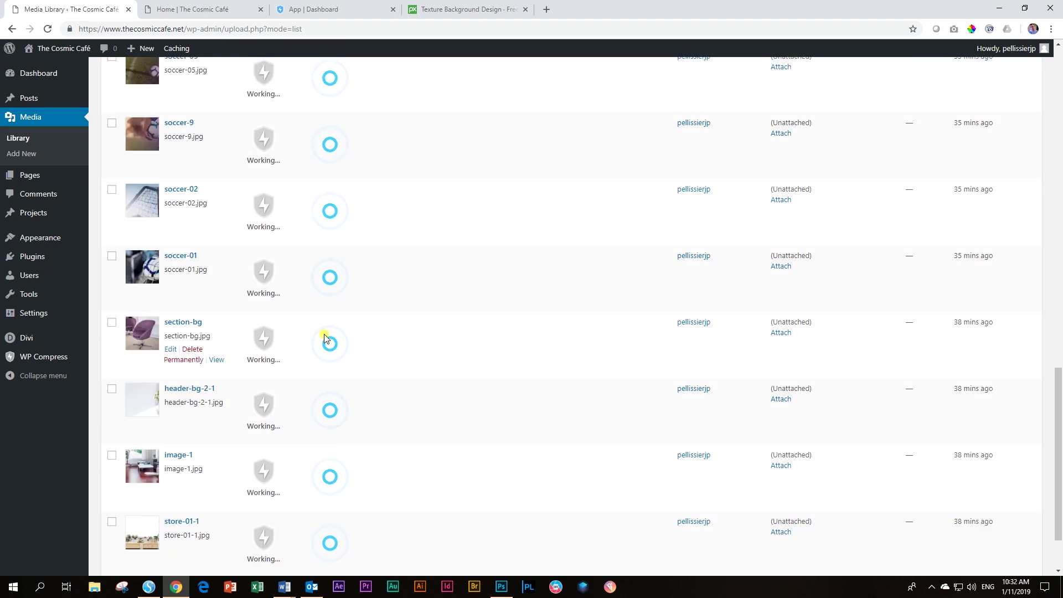
scroll(325, 338, up, 6)
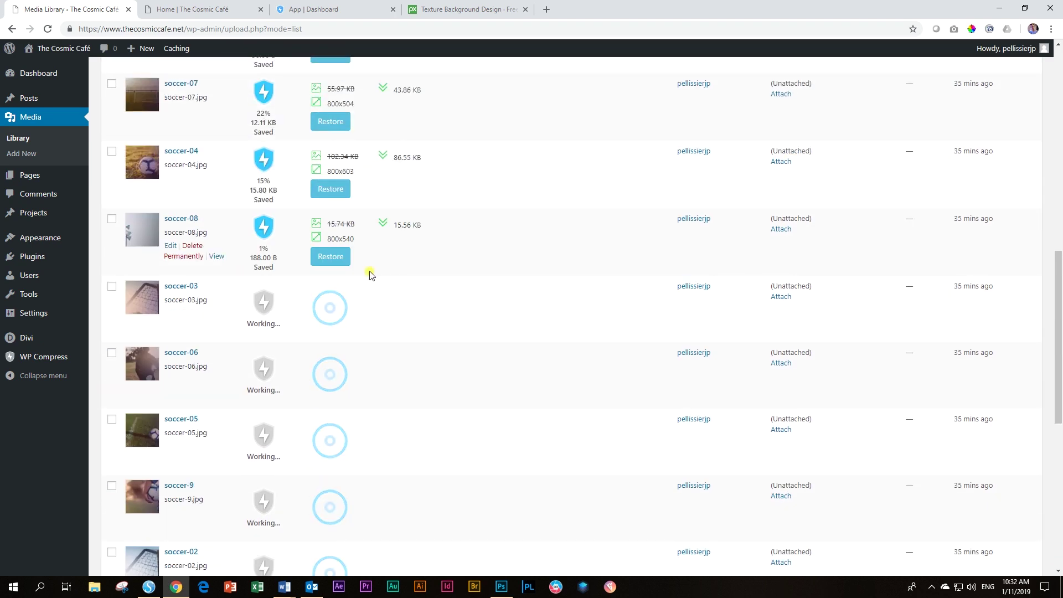
click(29, 356)
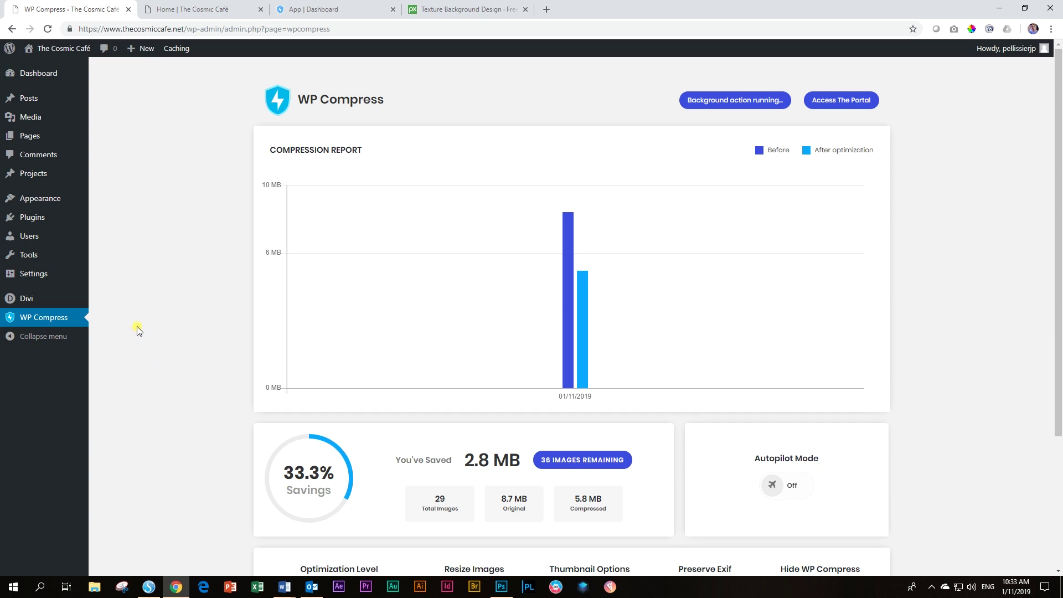
Switch to the WP Compress app overview and bring up the WP Compress homepage in a new tab
click(321, 10)
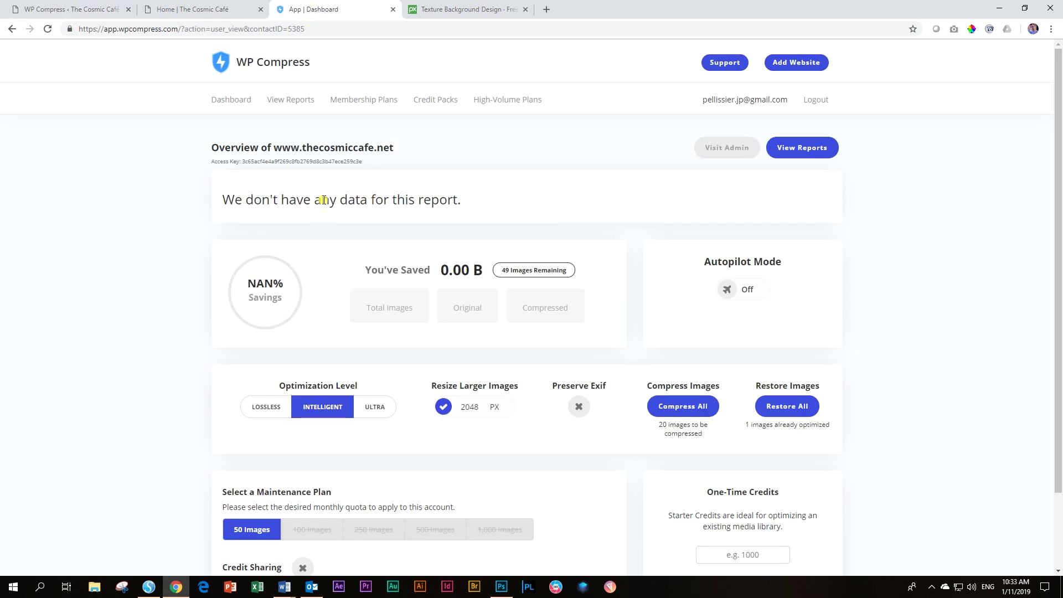
click(310, 60)
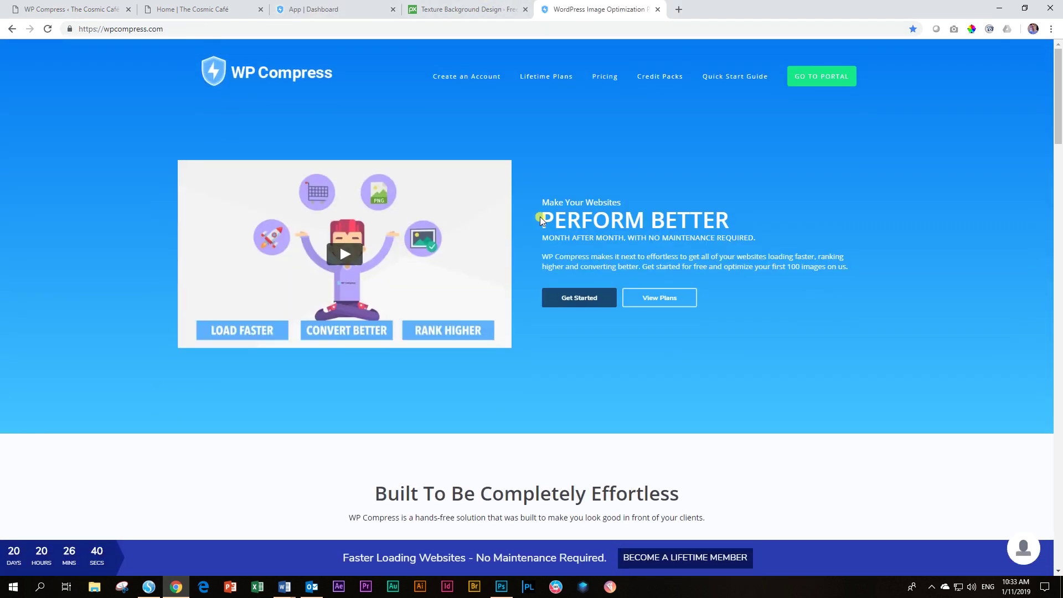
Browse the homepage's feature cards, including Autopilot Image Optimization and Backups of Original Images
scroll(540, 217, down, 6)
scroll(541, 220, down, 12)
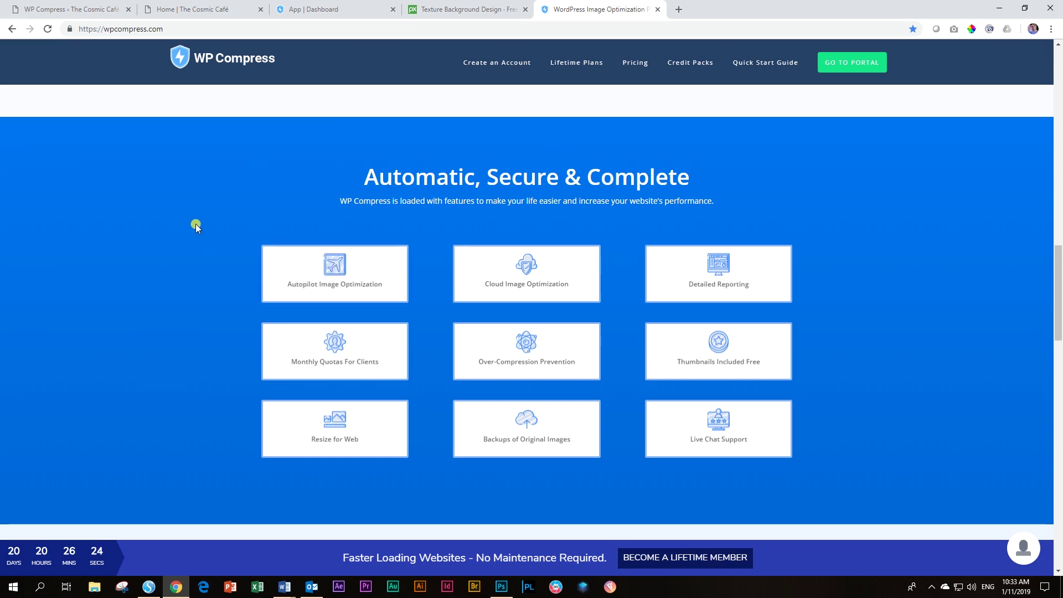
mouse_move(580, 288)
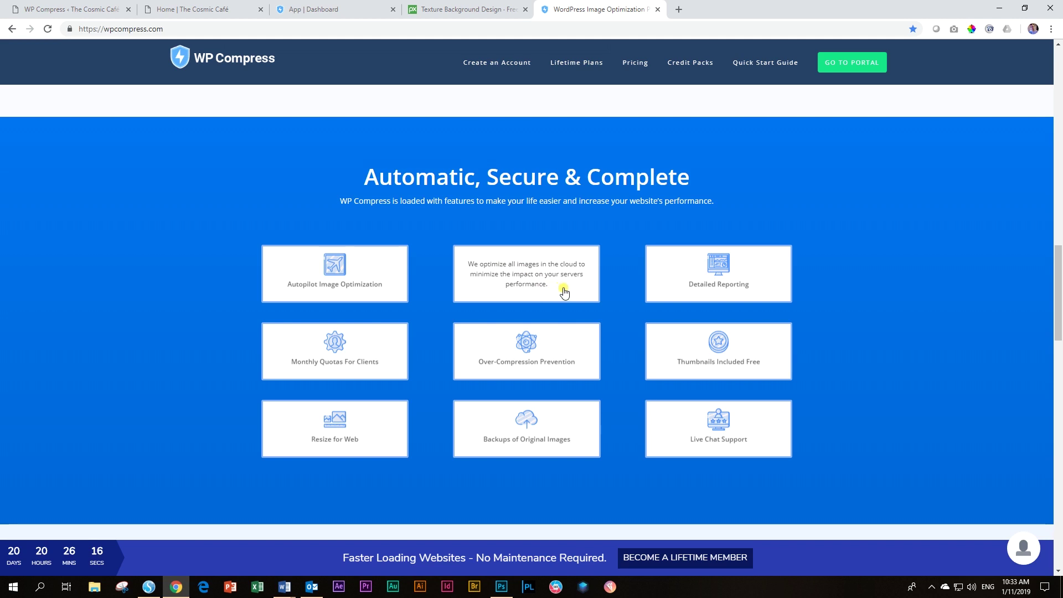
mouse_move(715, 283)
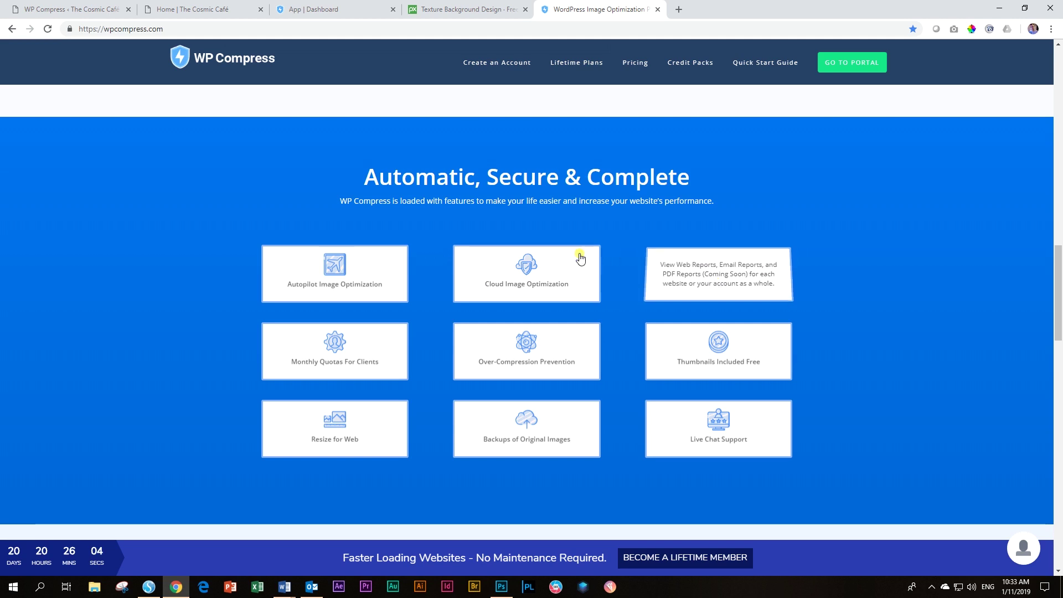
mouse_move(387, 352)
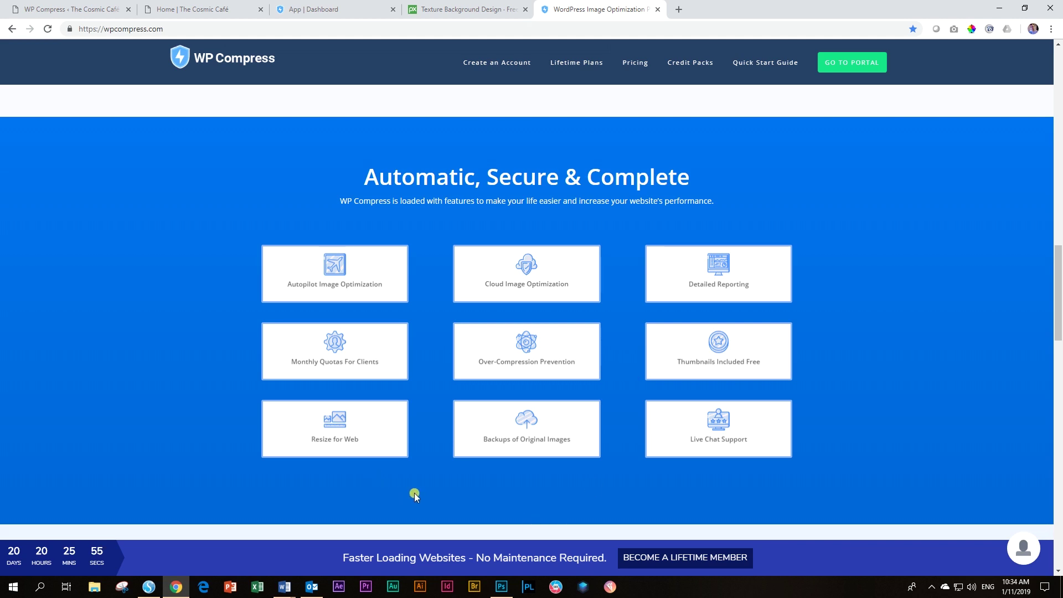
mouse_move(540, 450)
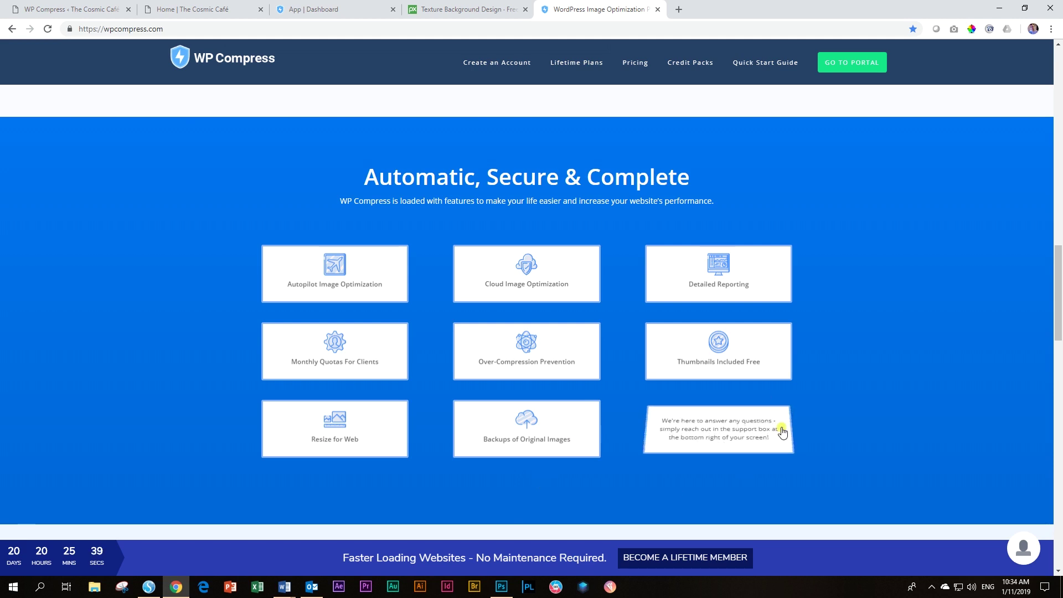
scroll(805, 384, down, 2)
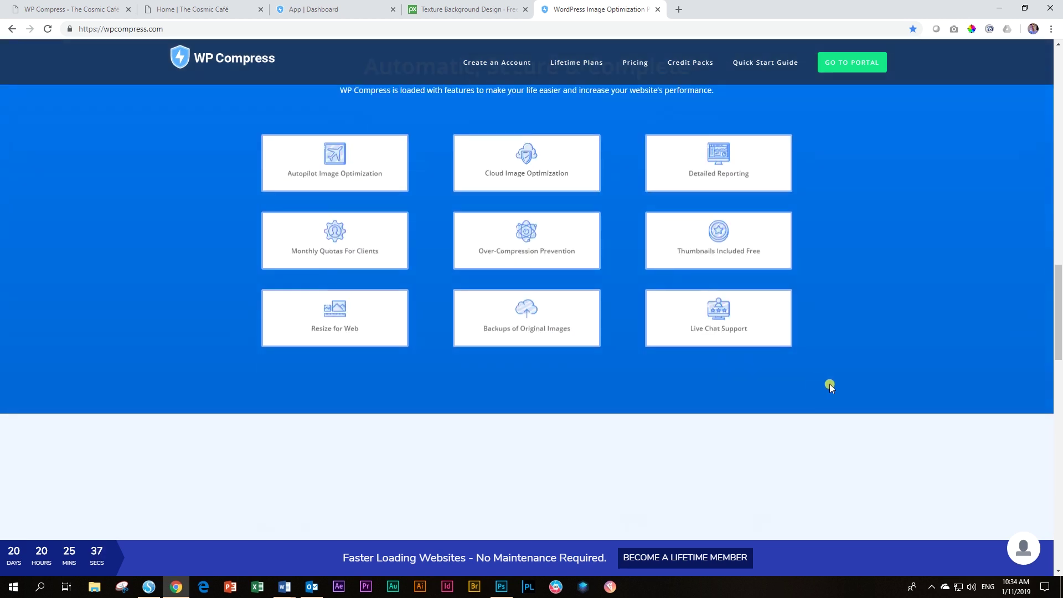
scroll(830, 386, up, 1)
scroll(830, 384, up, 1)
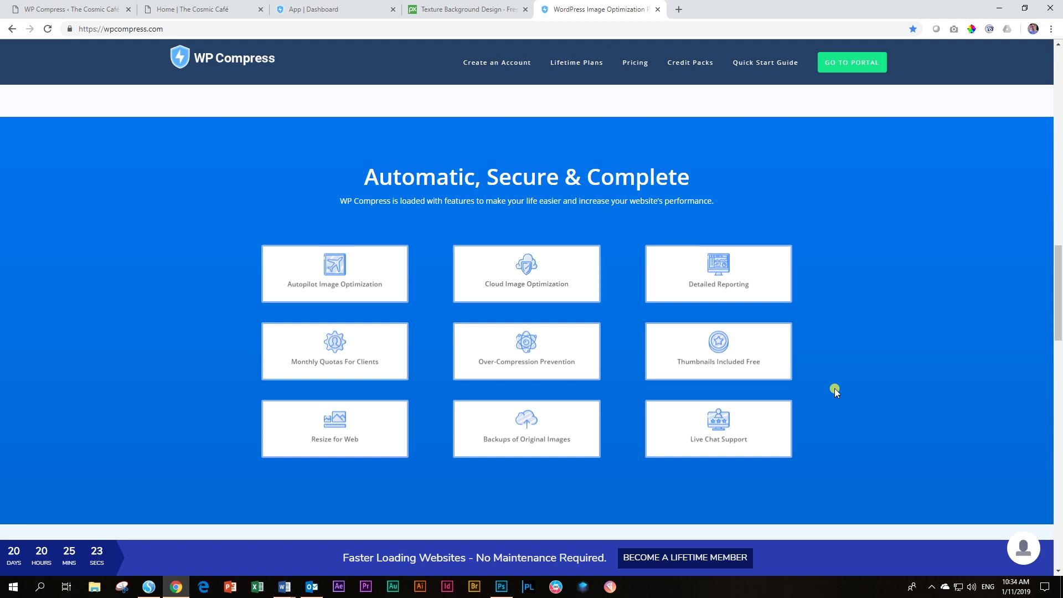
Scroll the Media Library to verify compression savings on every image, then go to the Pixabay texture page
click(83, 10)
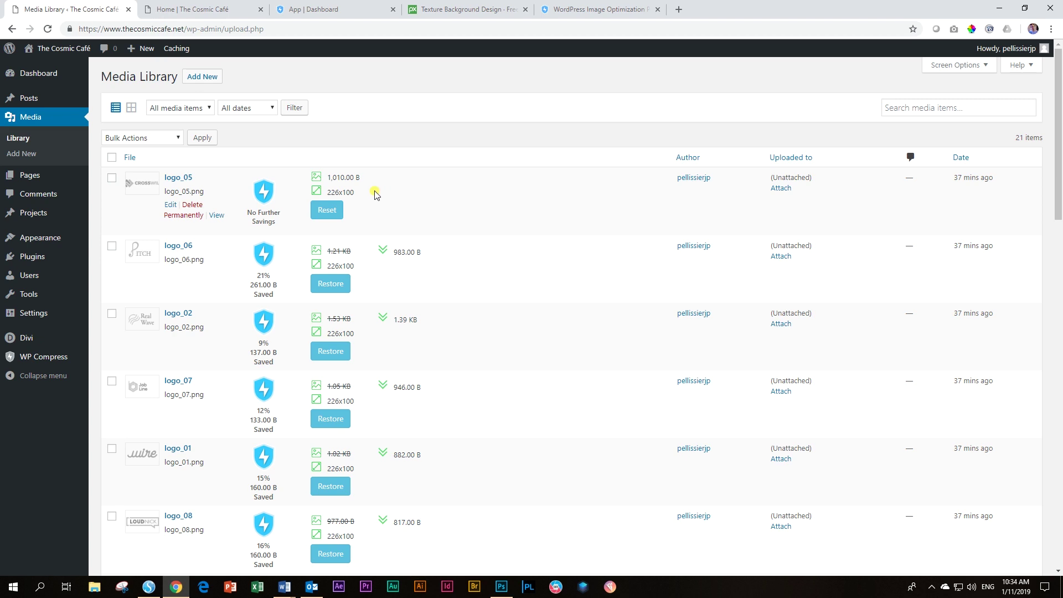
scroll(381, 199, down, 7)
scroll(382, 203, down, 10)
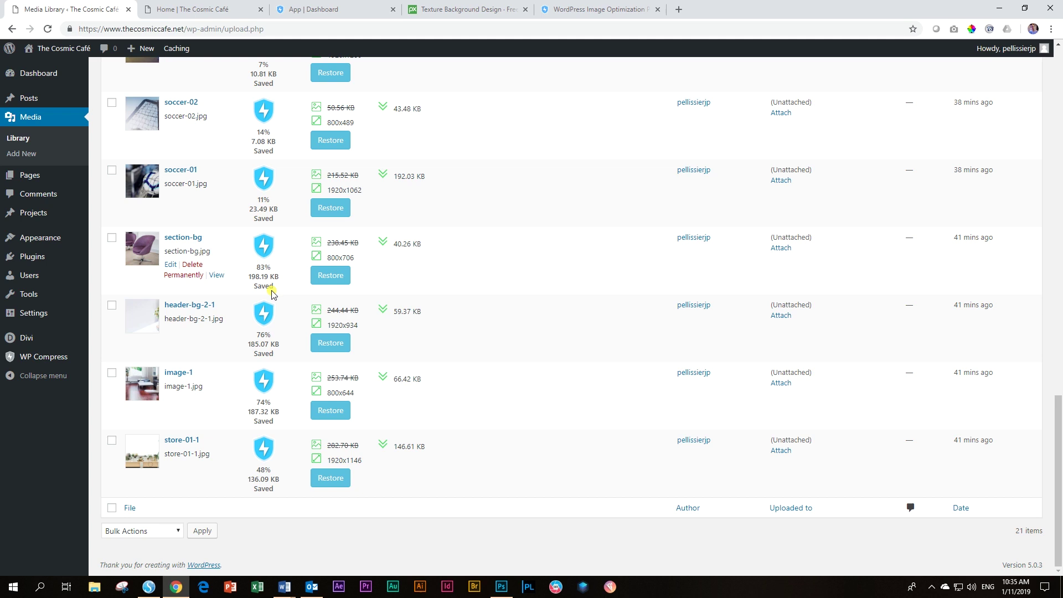
click(468, 9)
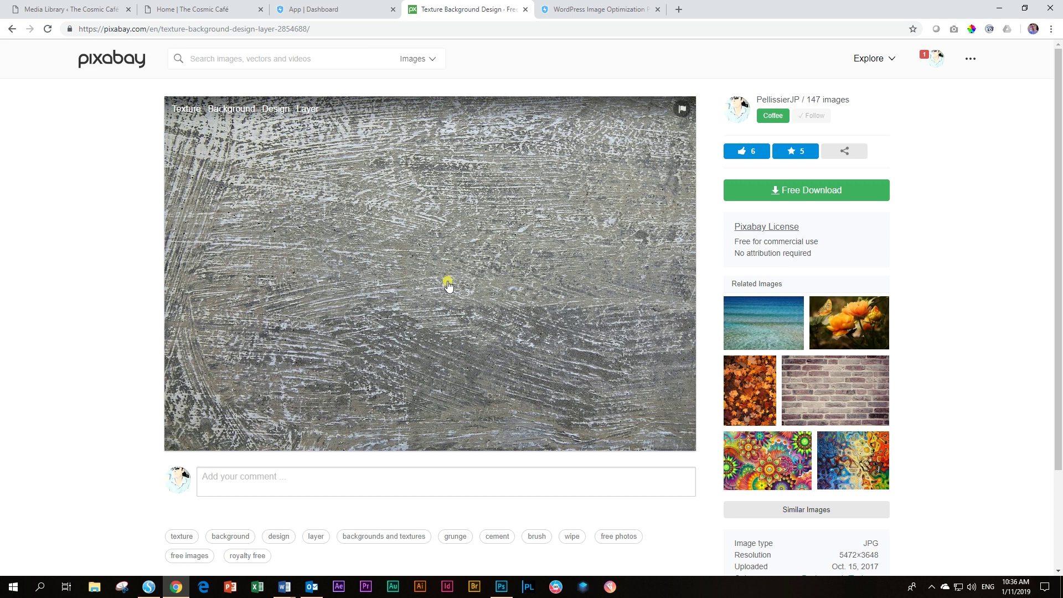
Download texture-2854688.jpg at 5472×3648 from Pixabay and go to WordPress's Upload New Media page
click(807, 196)
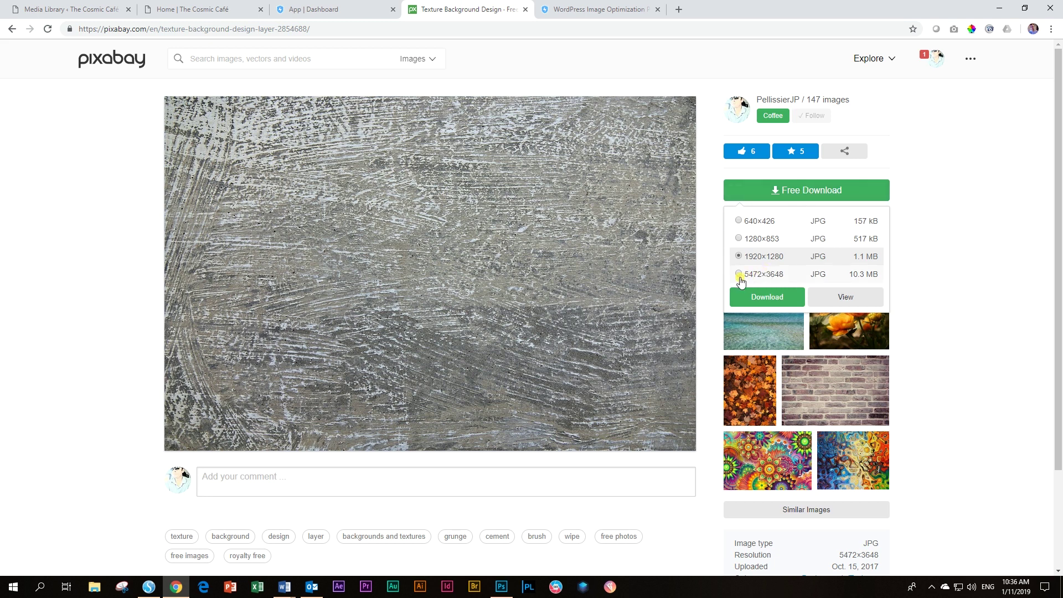
click(740, 275)
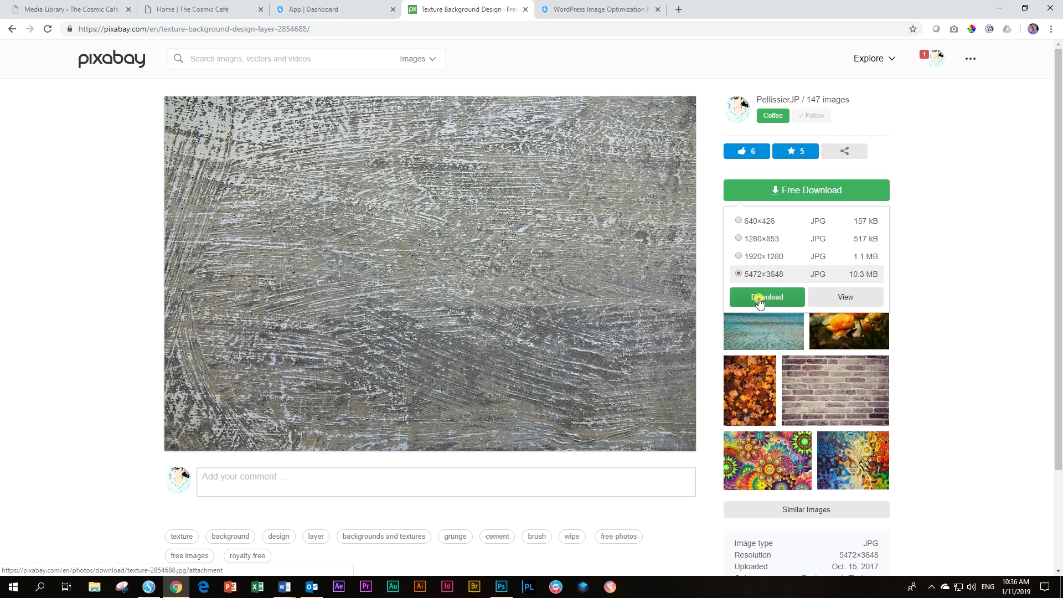
click(760, 299)
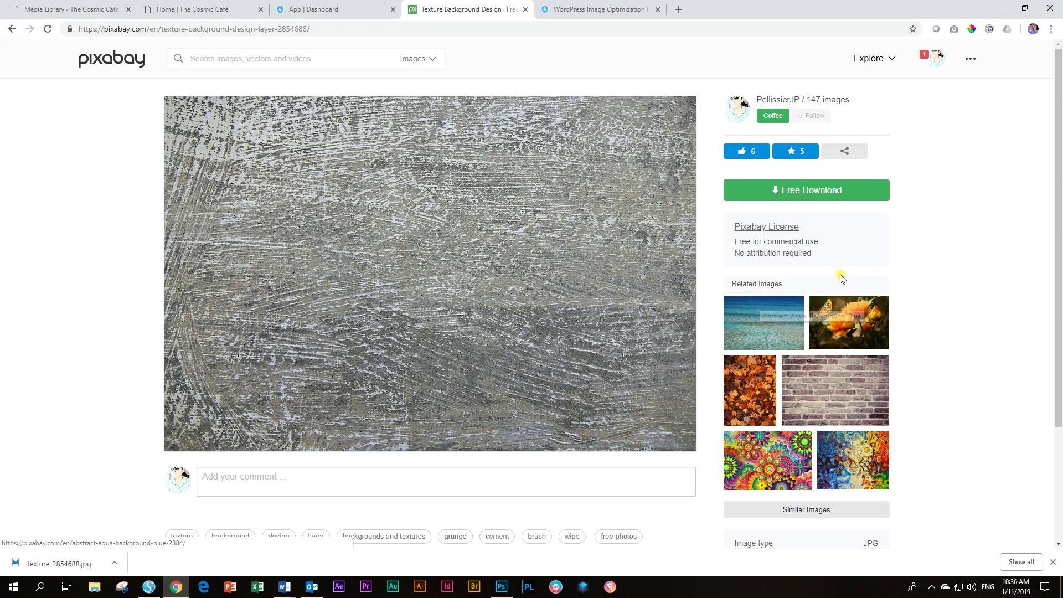
click(91, 7)
click(35, 155)
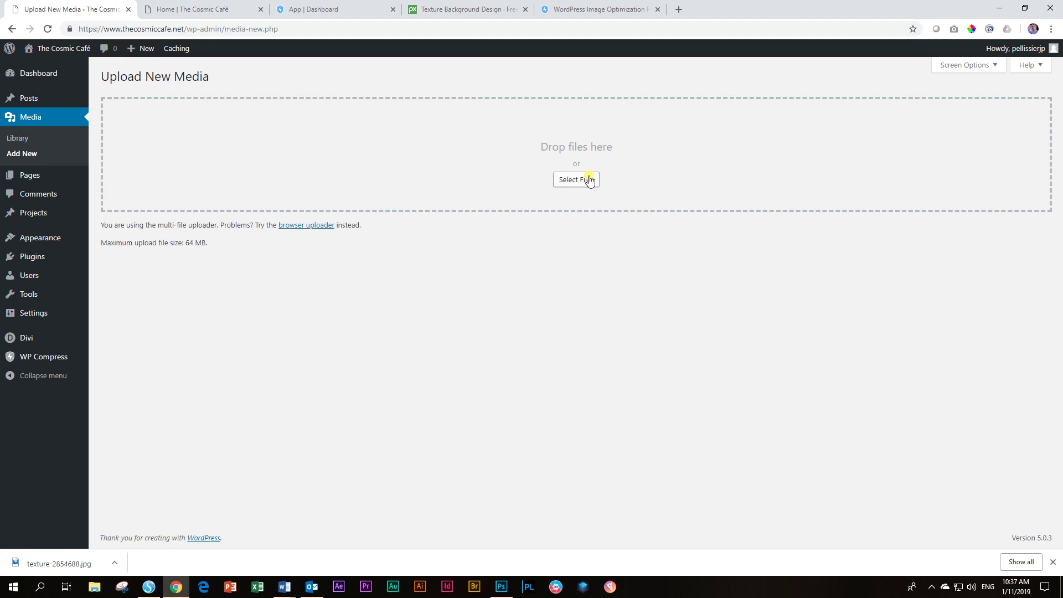
Upload texture-2854688 from Downloads and check the dashboard: 35 images, 3.5 MB saved, 32.3%
click(587, 180)
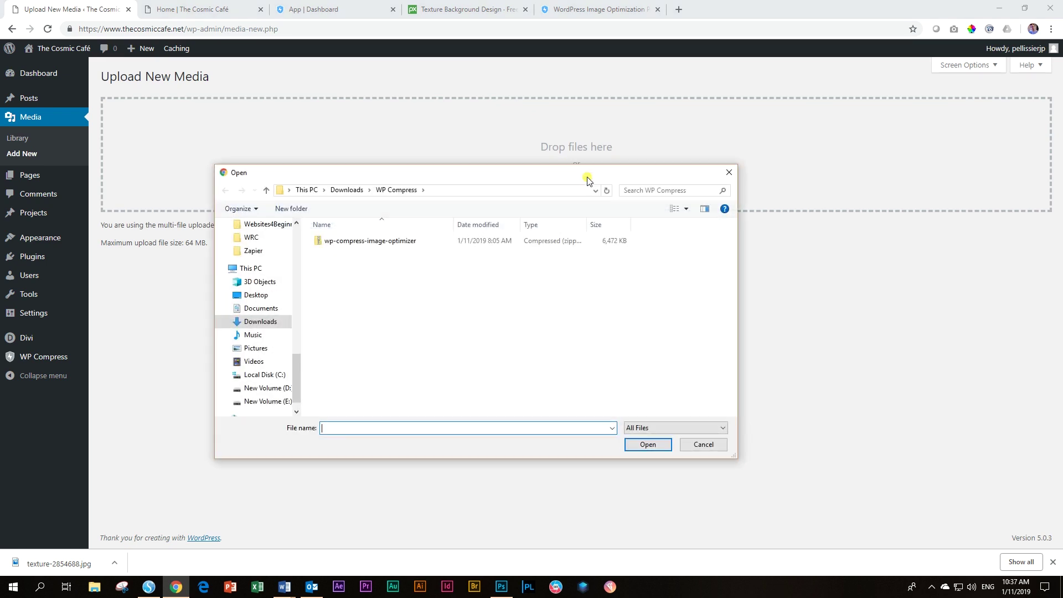
click(346, 189)
scroll(485, 324, down, 5)
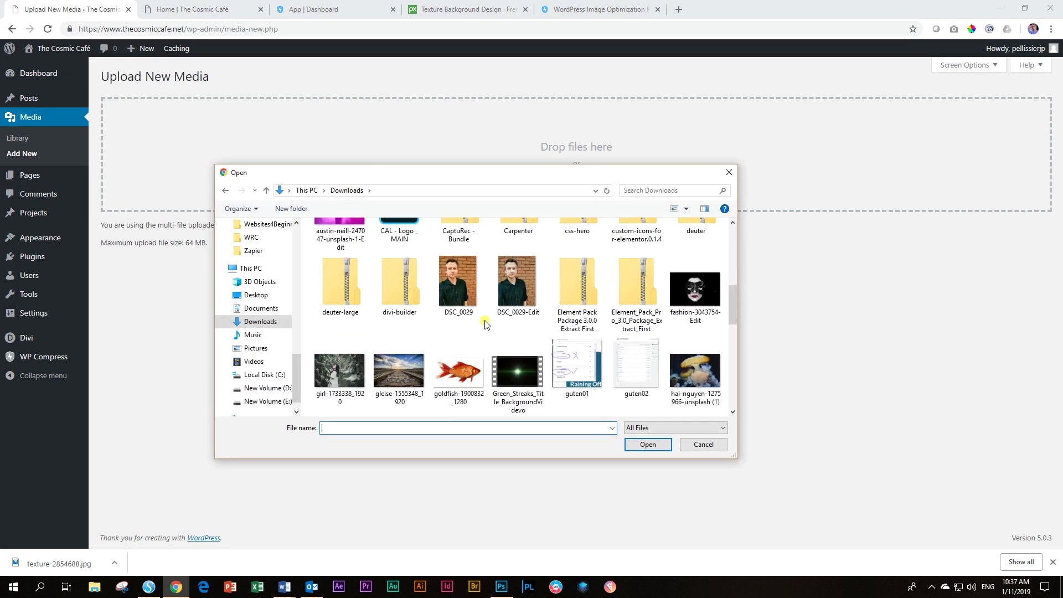
scroll(485, 323, down, 5)
click(467, 292)
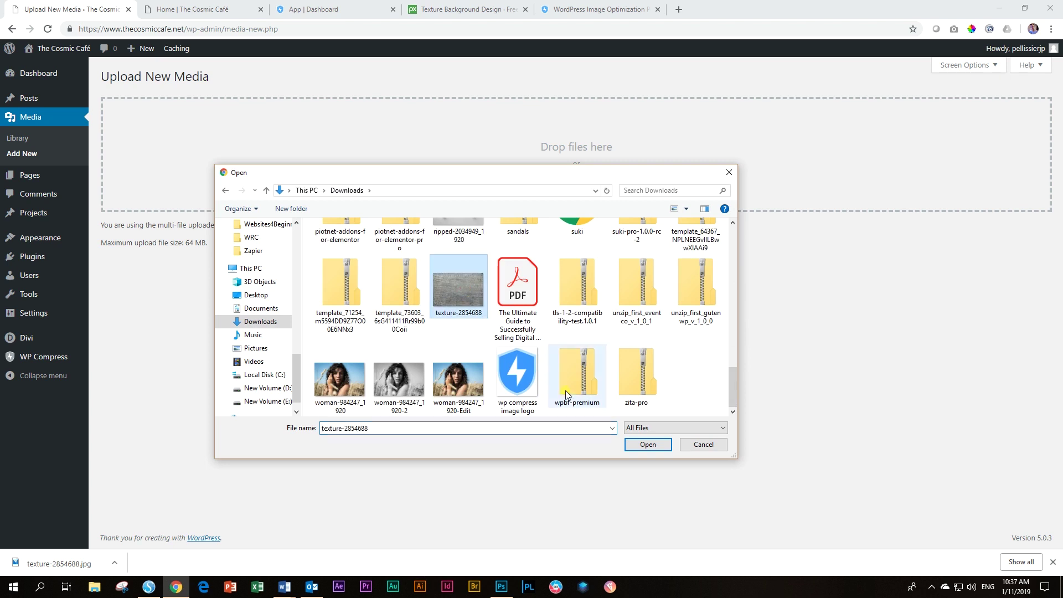
click(663, 447)
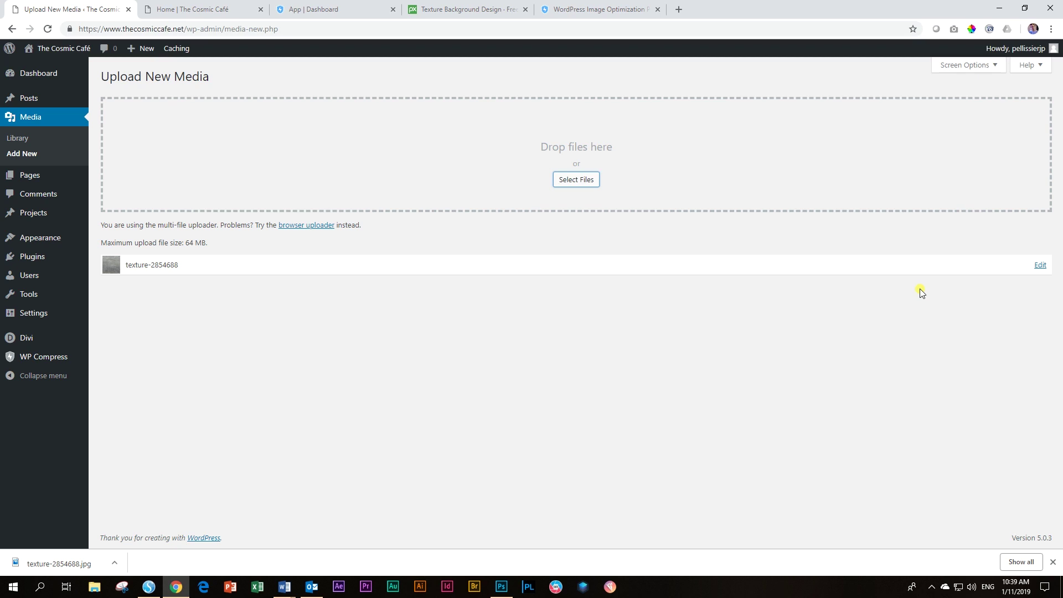
click(42, 358)
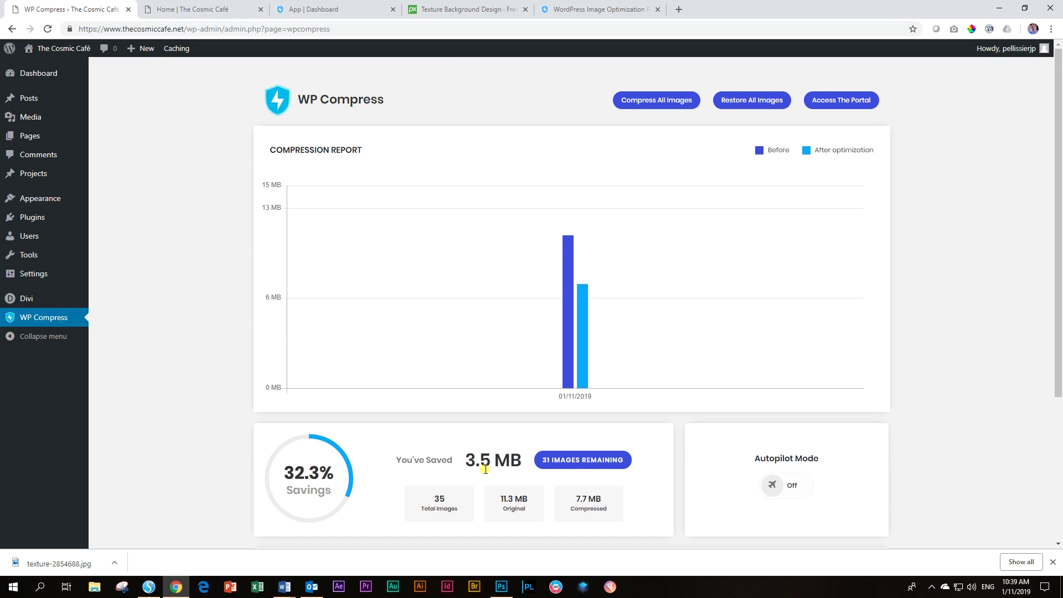
In the WP Compress online portal, change Resize Larger Images from 2048 to 1440
scroll(485, 470, down, 3)
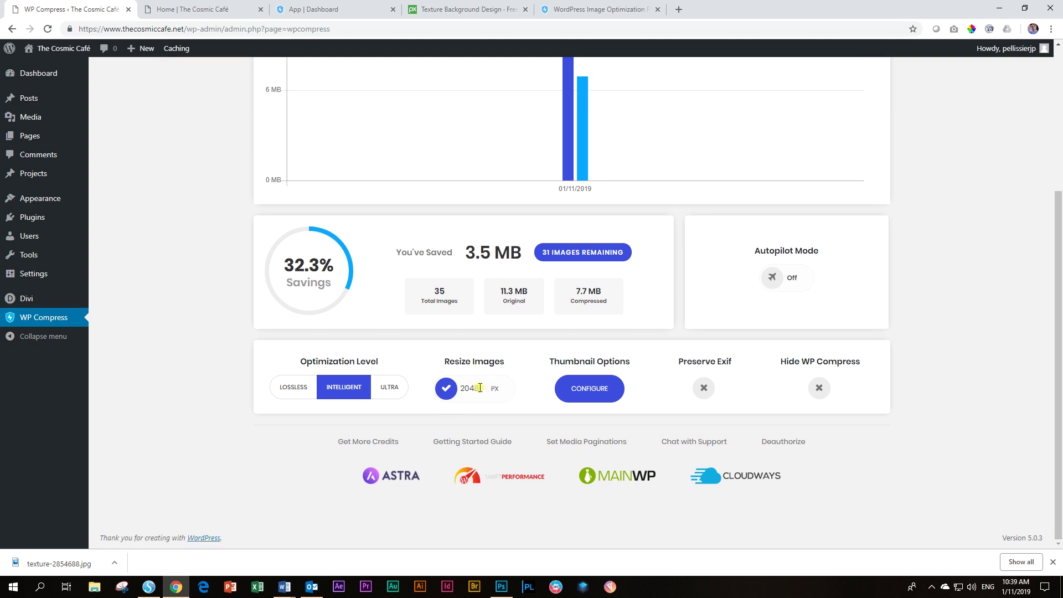
click(478, 8)
click(815, 190)
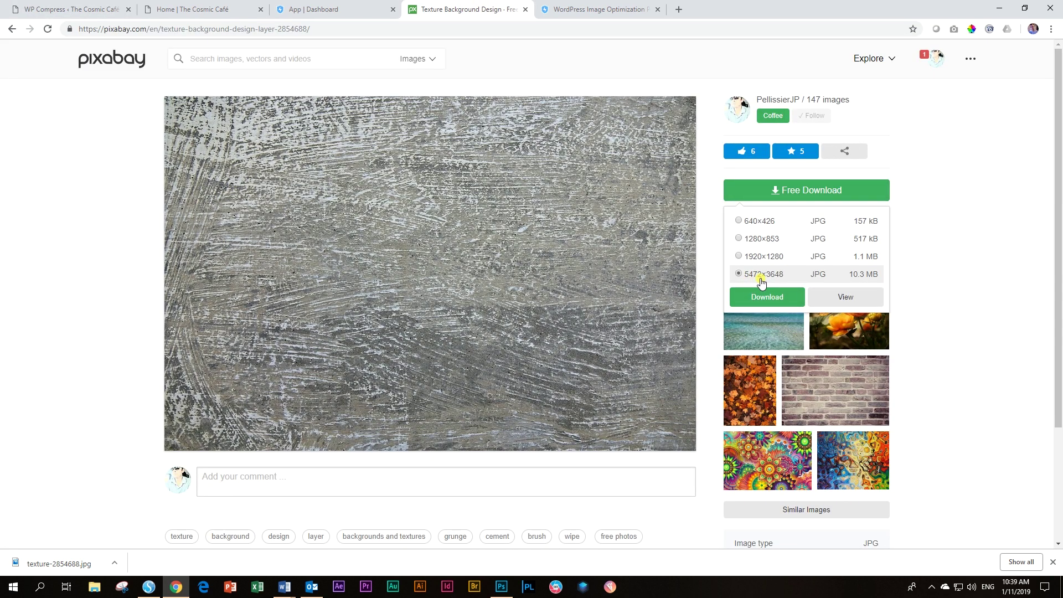
click(332, 10)
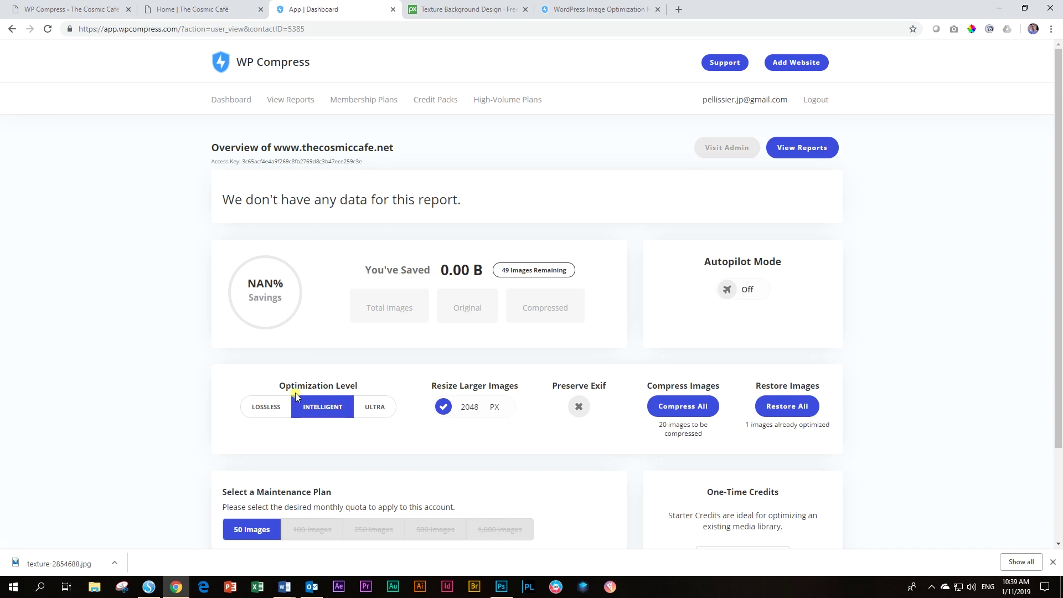
click(480, 410)
text(1440)
Replace the WordPress plugin's 2048 resize width with 1440 px
click(71, 13)
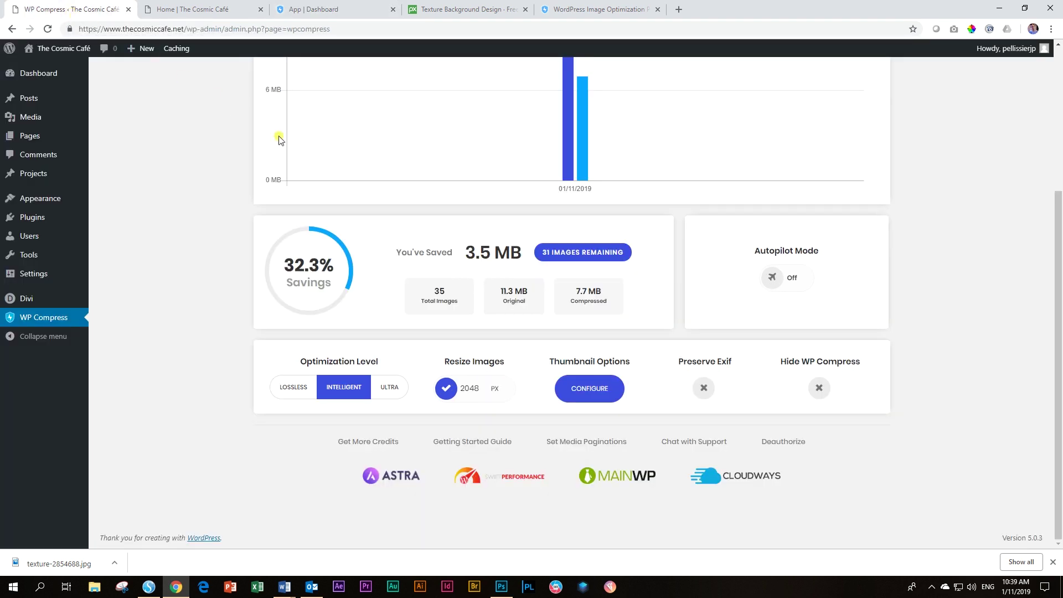
click(474, 387)
double_click(475, 387)
text(1440)
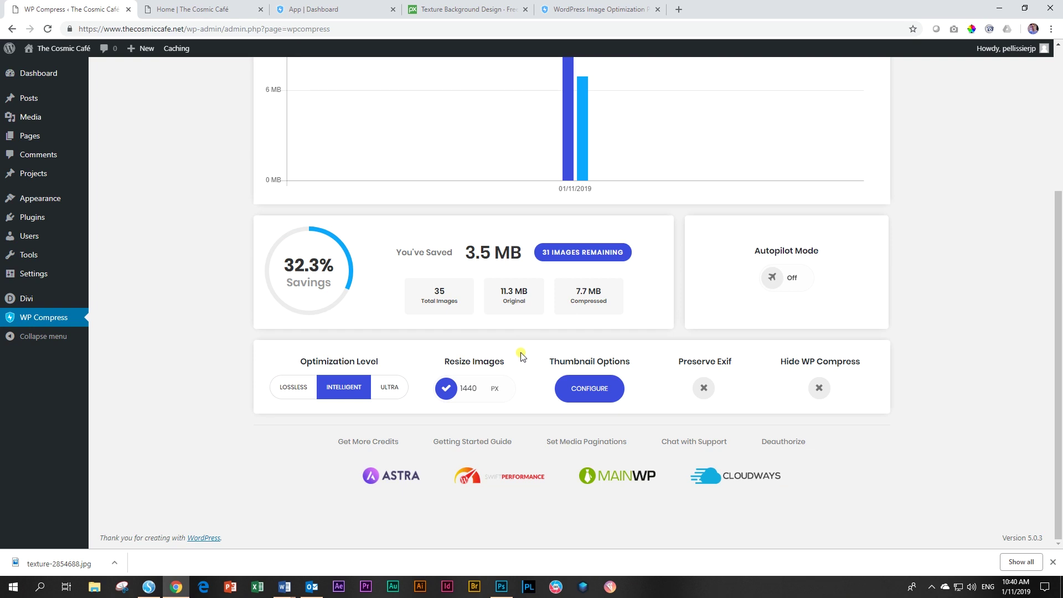
scroll(520, 356, up, 5)
Locate texture-2854688 in the Media Library and compress it from its Compress dropdown
mouse_move(50, 123)
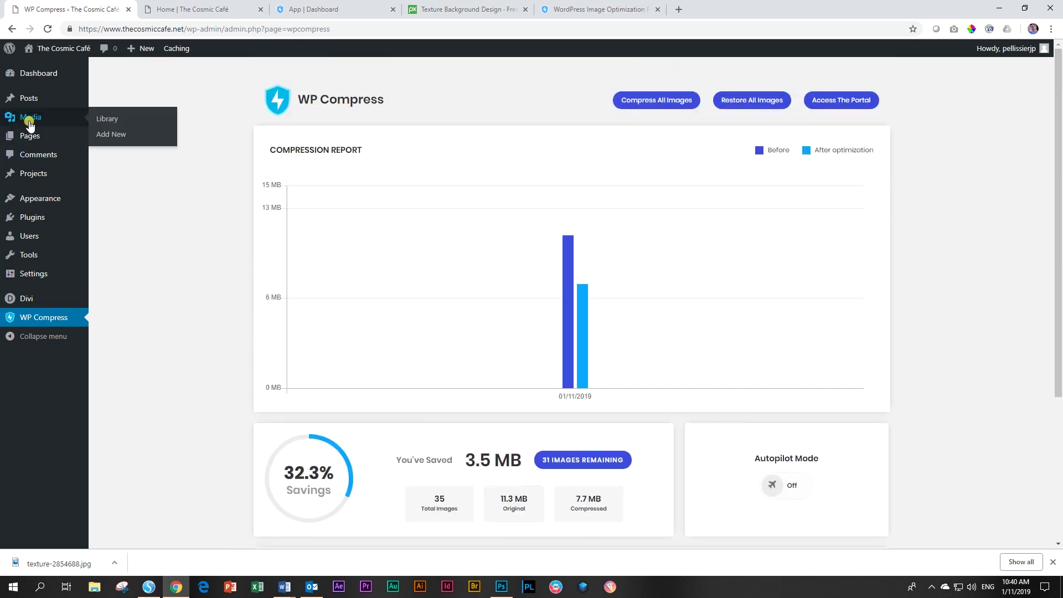
click(99, 122)
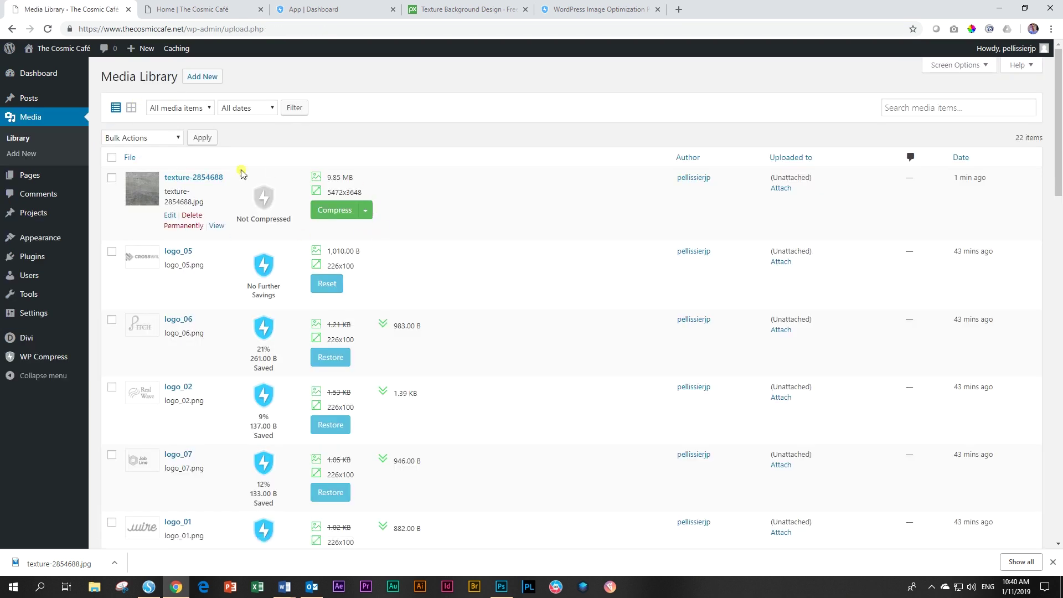
scroll(381, 265, down, 5)
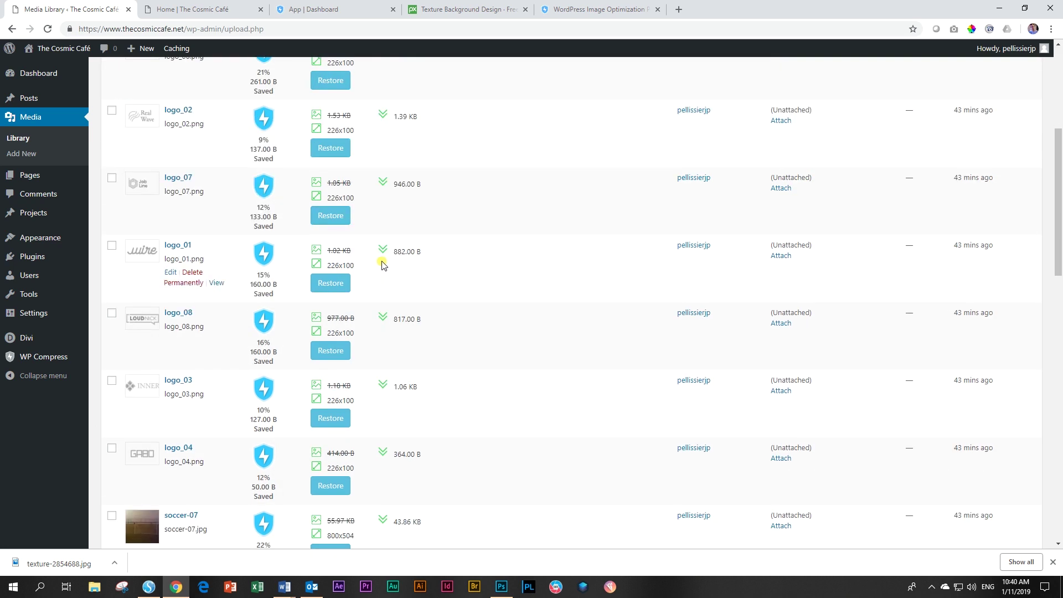
scroll(383, 266, down, 8)
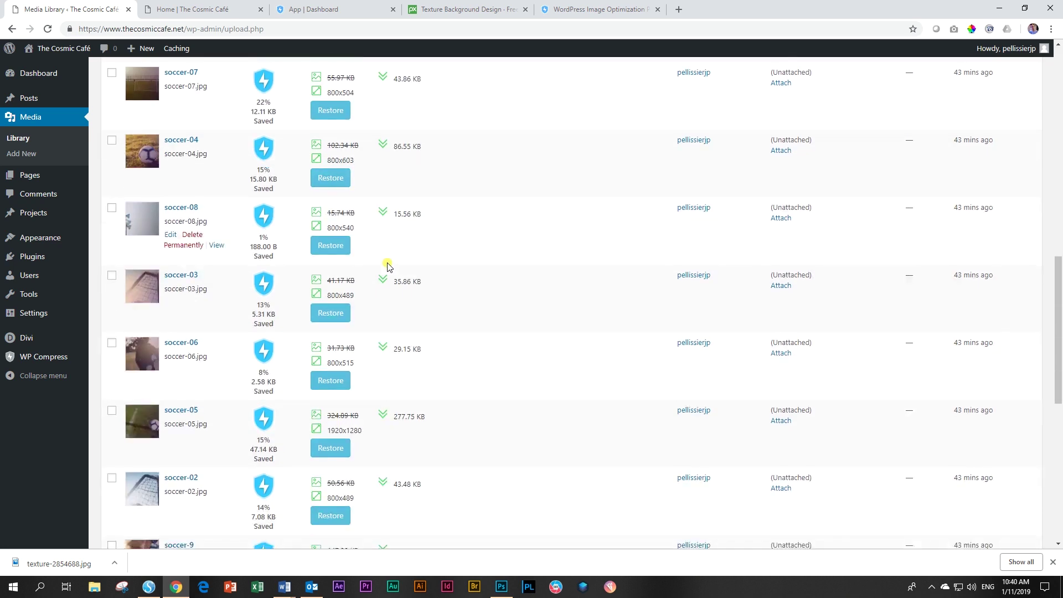
scroll(389, 267, up, 13)
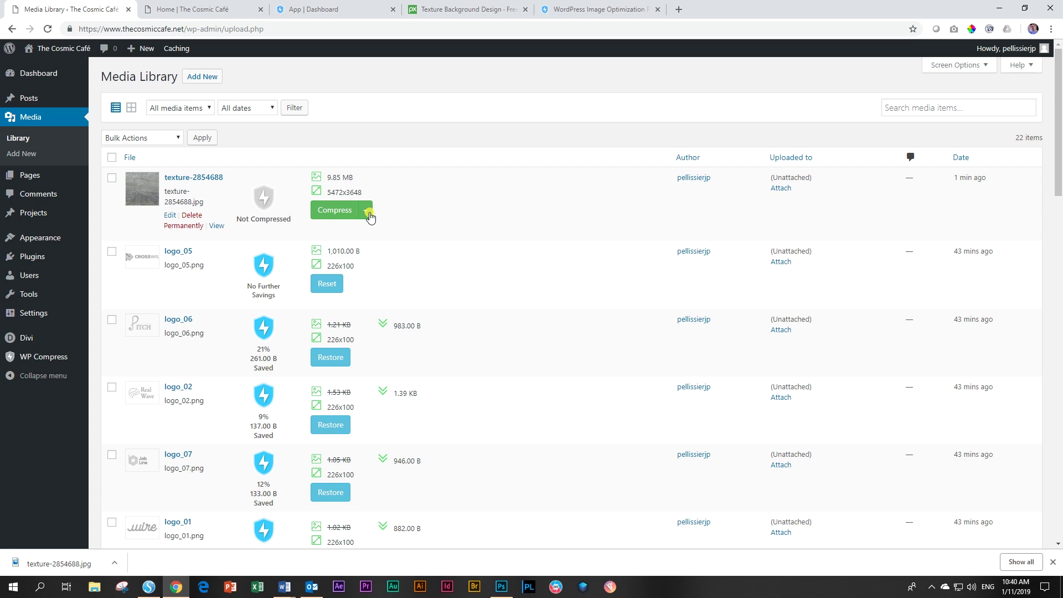
click(368, 214)
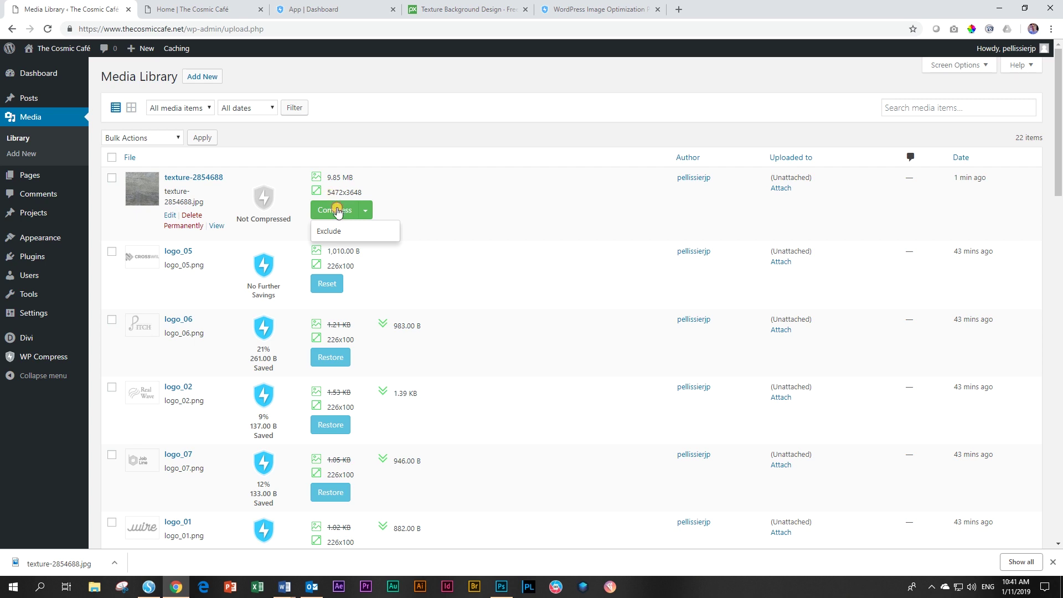
click(338, 211)
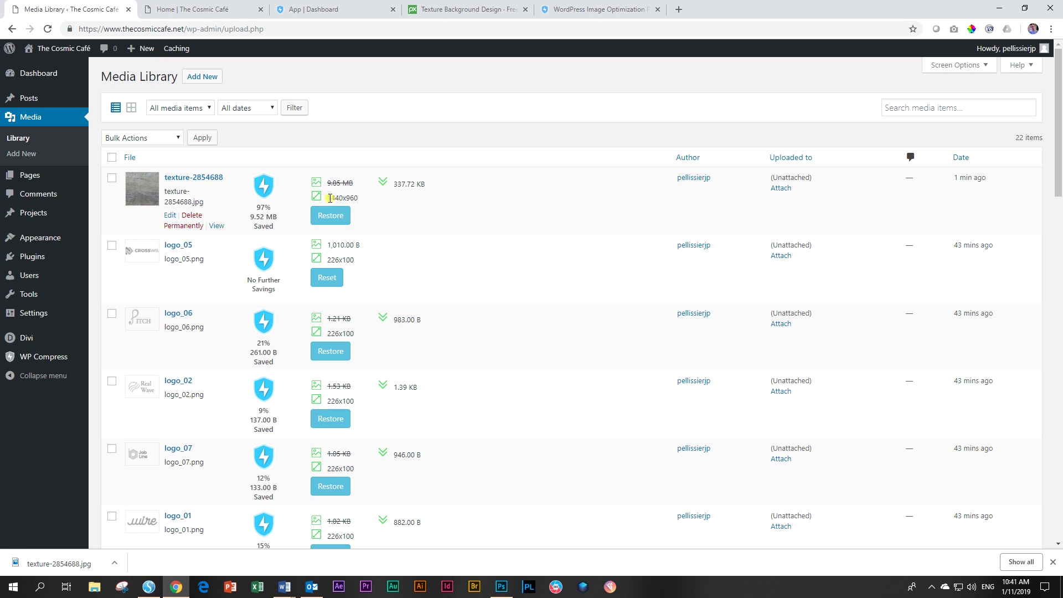
Highlight the texture's new 1440 width, confirming 1440x960 at 337.72 KB, 97% saved
drag(327, 198, 343, 198)
click(351, 8)
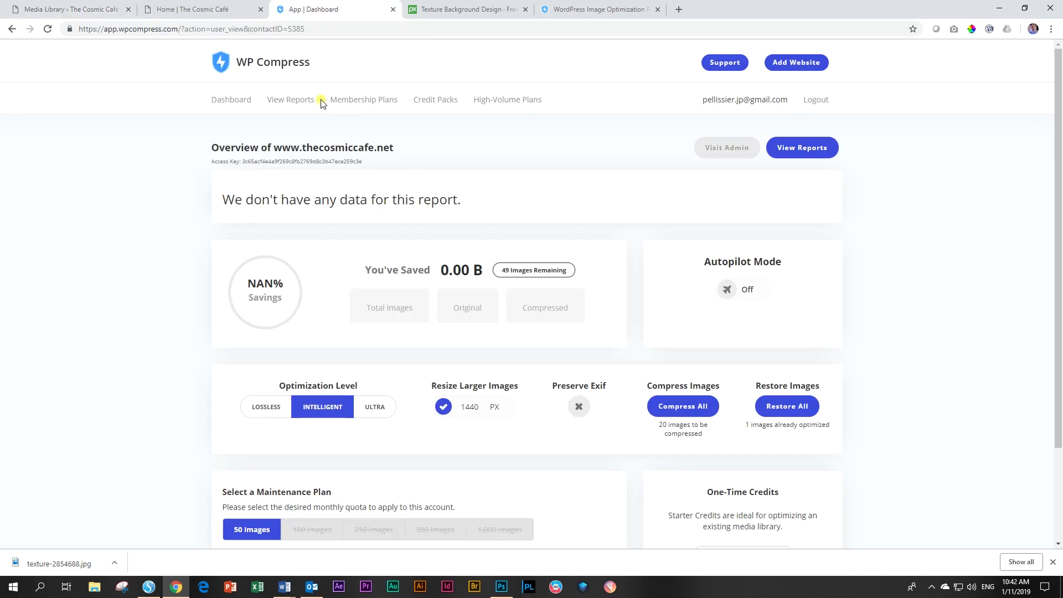
click(243, 95)
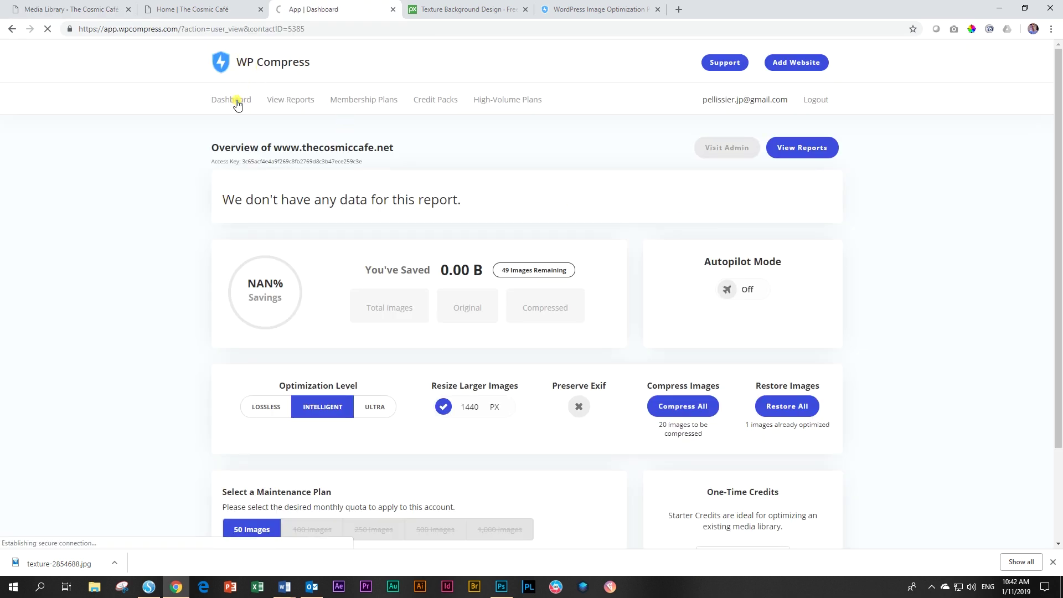
mouse_move(532, 323)
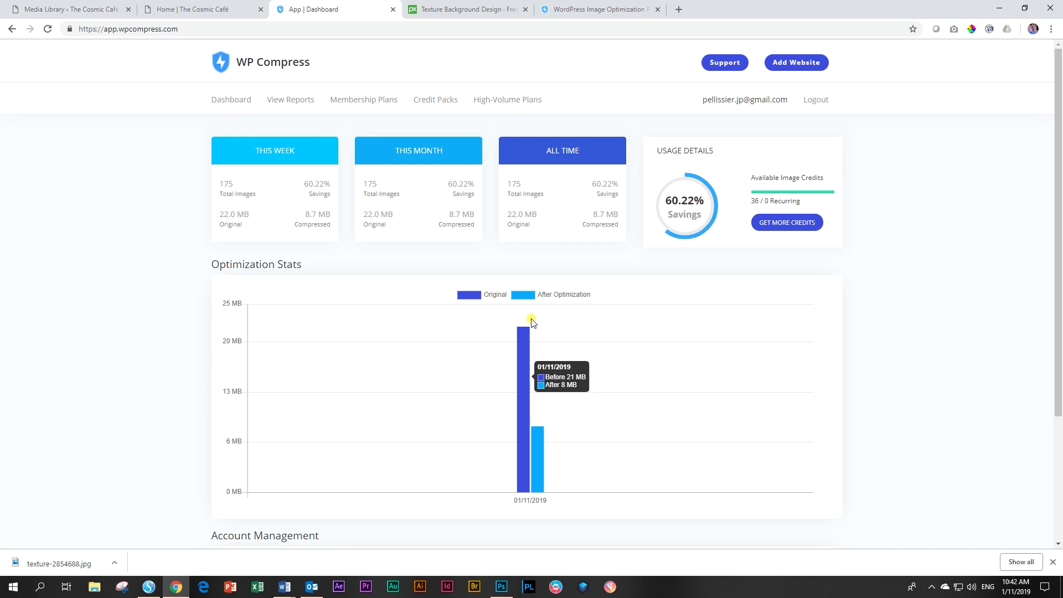
scroll(532, 321, down, 3)
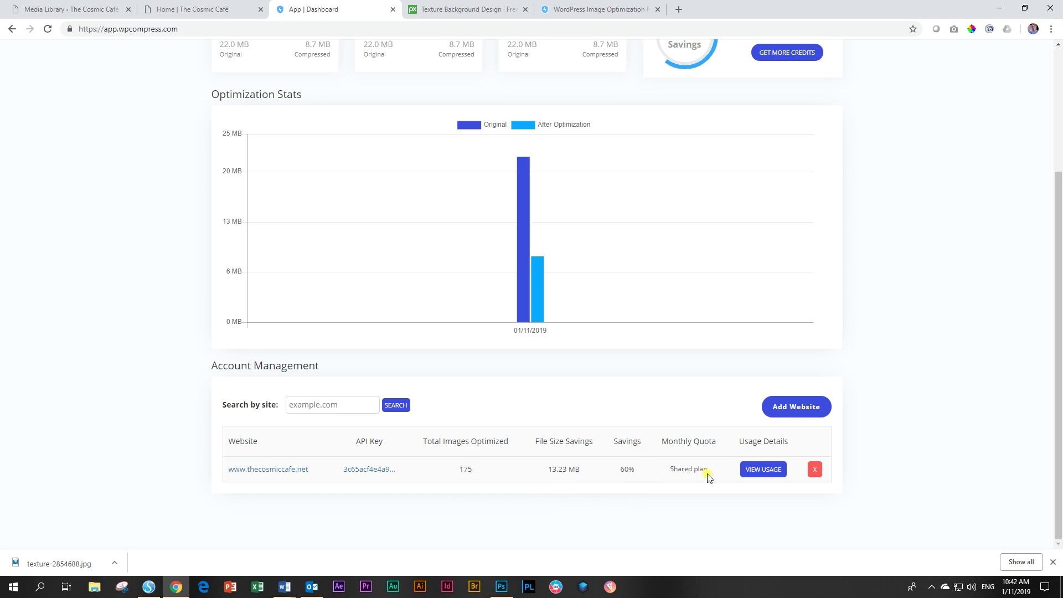
scroll(709, 477, up, 3)
scroll(709, 476, down, 3)
drag(459, 469, 473, 469)
scroll(376, 454, up, 3)
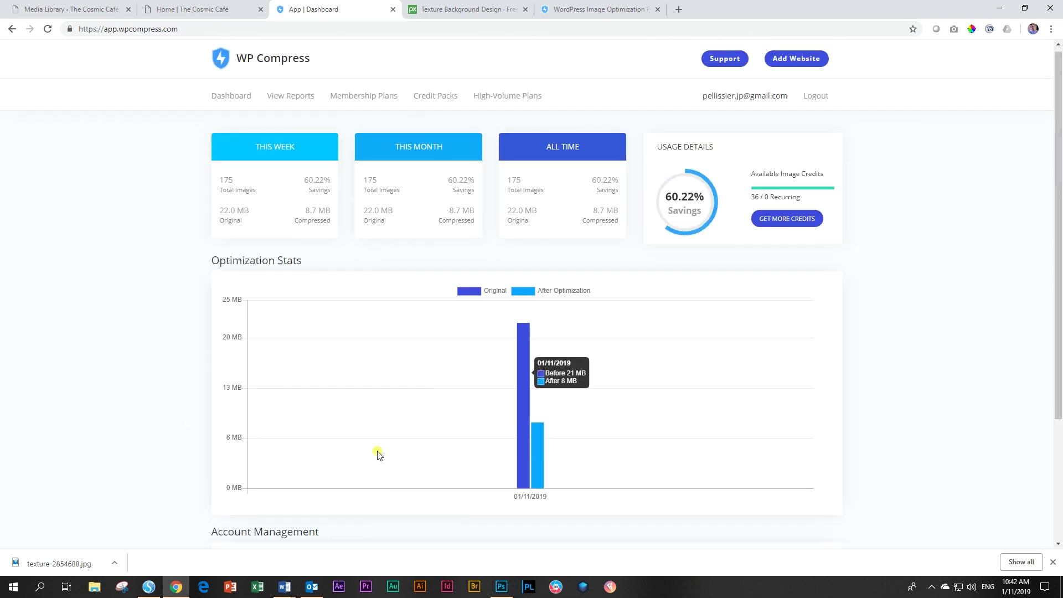
scroll(377, 454, down, 3)
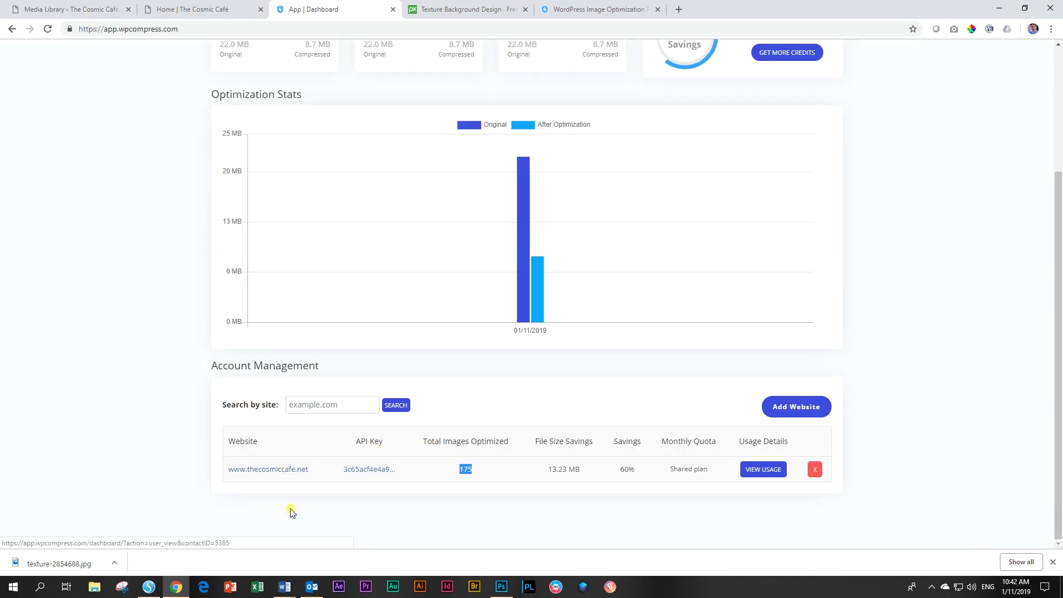
scroll(307, 475, up, 3)
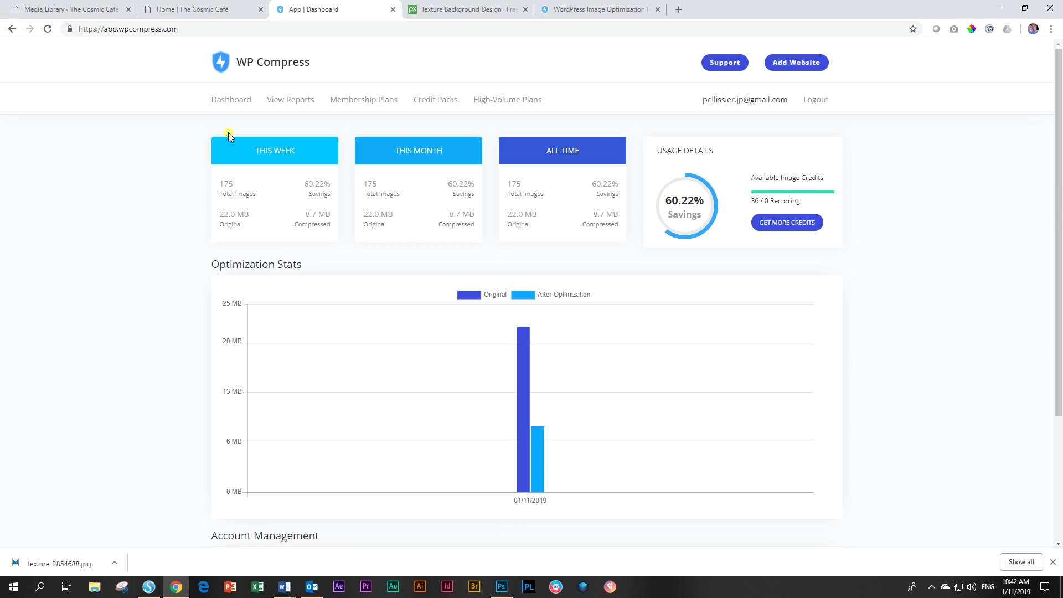
click(288, 106)
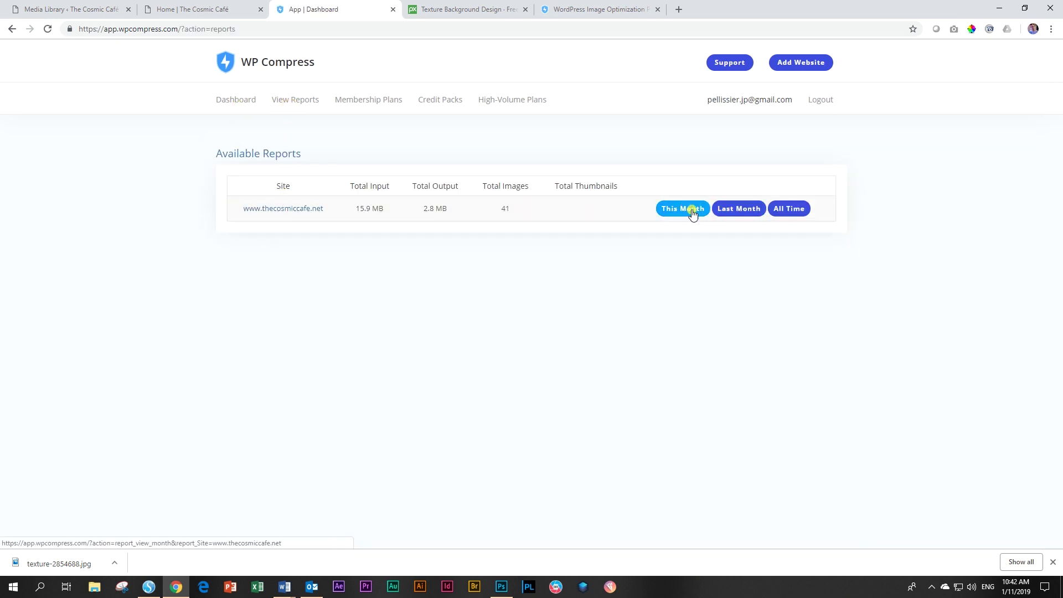
click(291, 209)
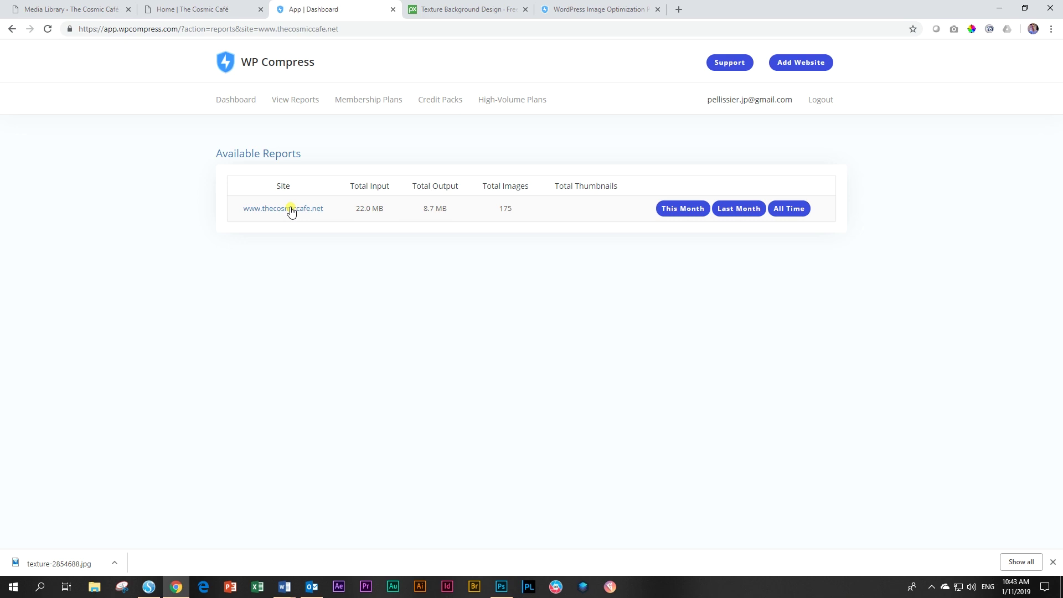
click(70, 9)
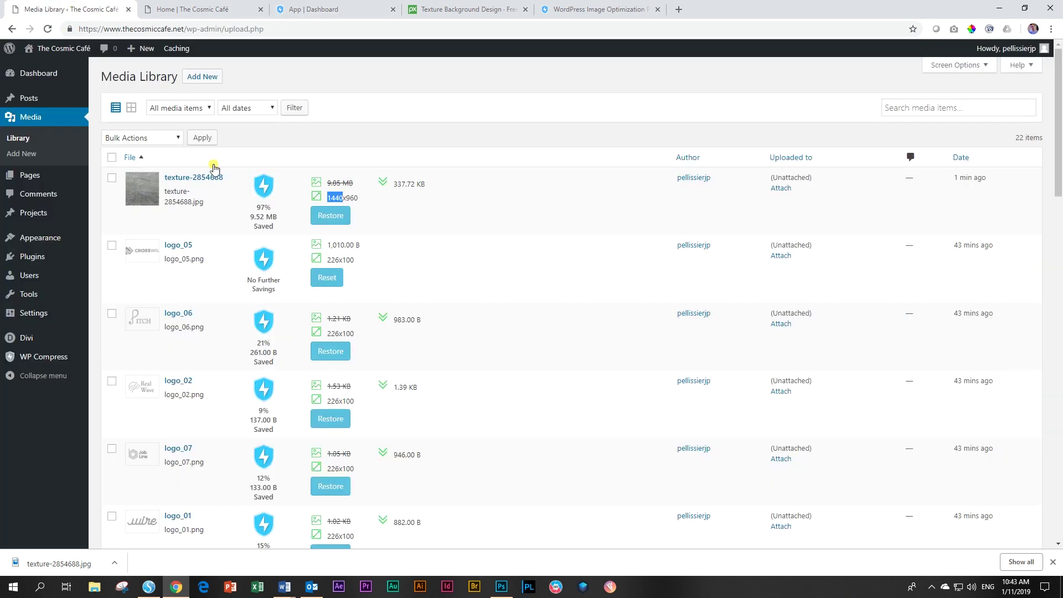
Set the WP Compress optimization level to Ultra
click(29, 360)
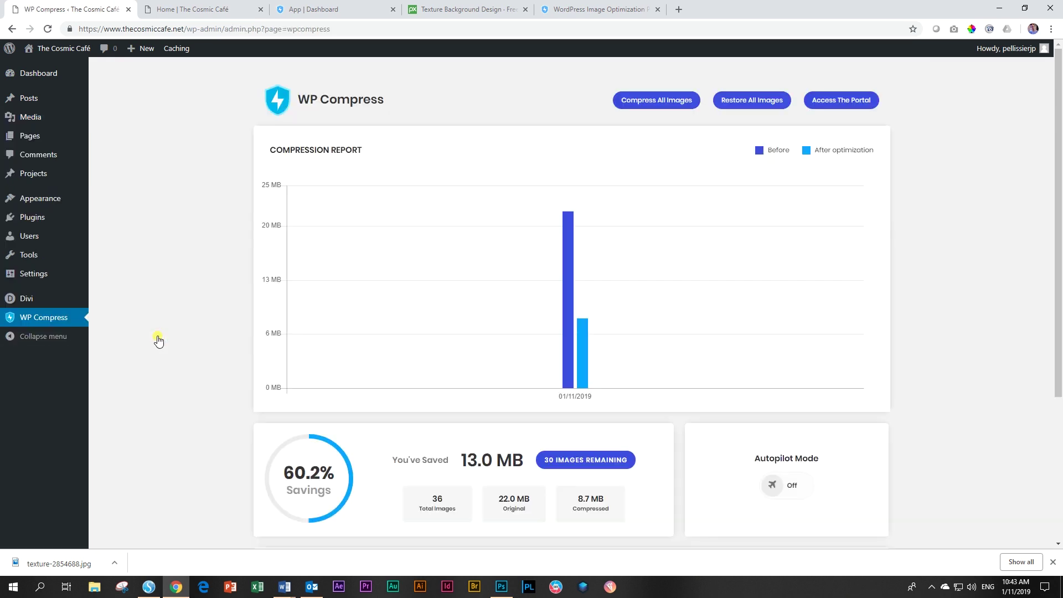
scroll(188, 337, down, 4)
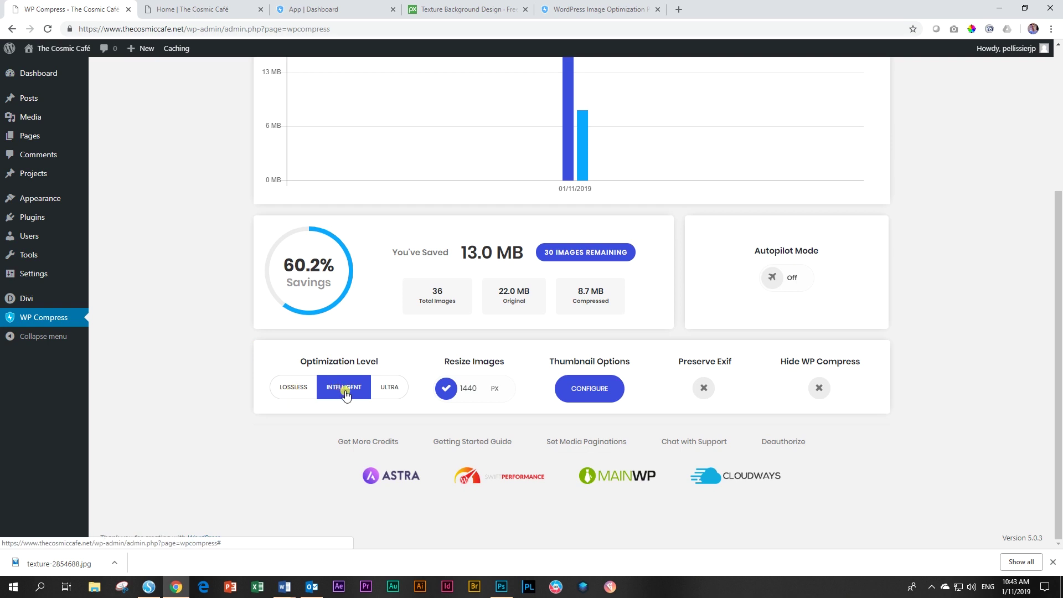
click(387, 393)
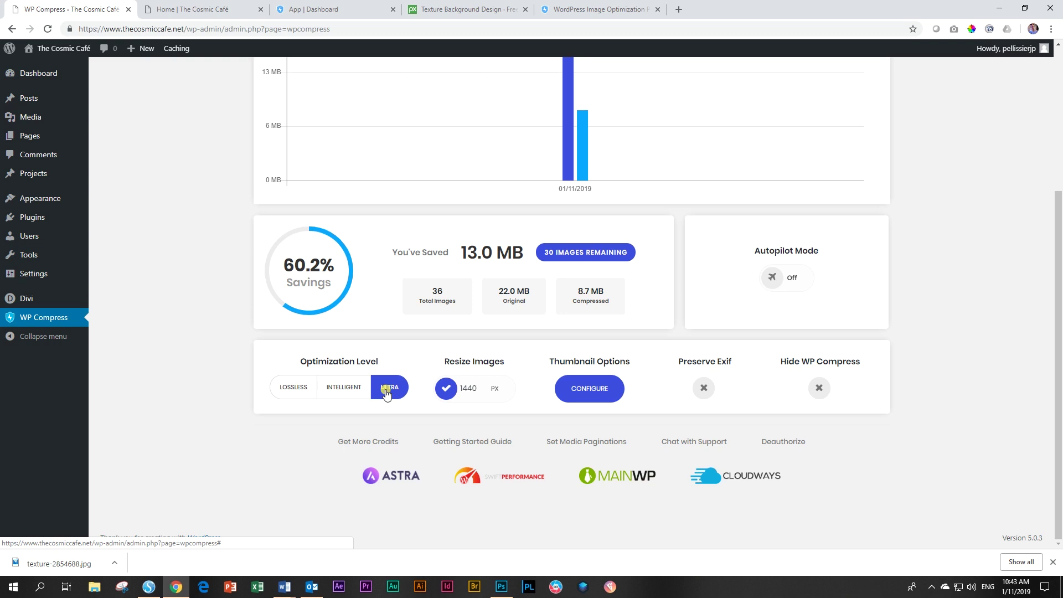
Enable Autopilot mode with On Upload compression
scroll(772, 361, up, 5)
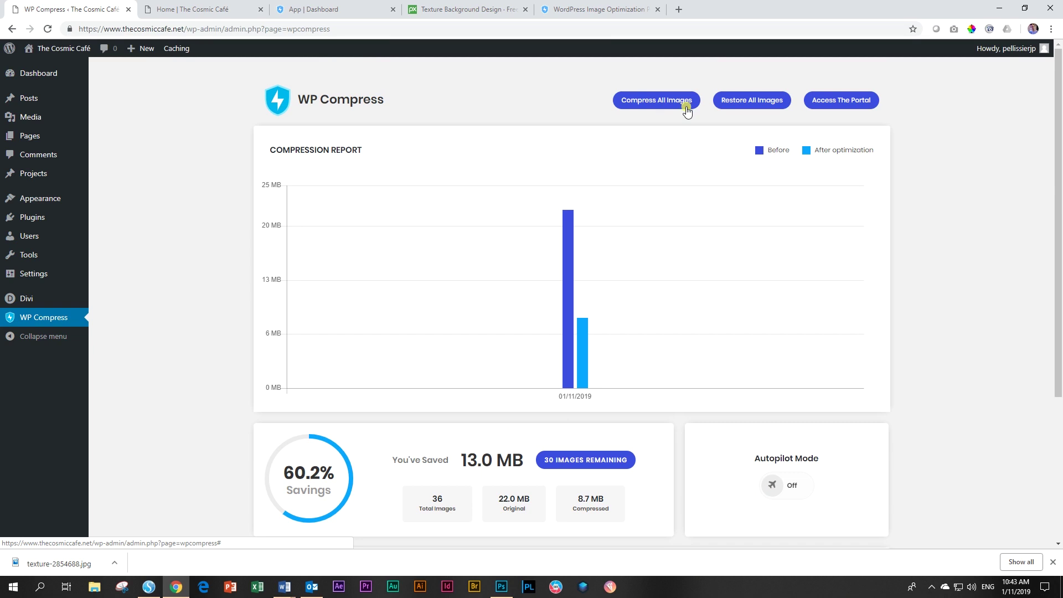
scroll(776, 325, down, 3)
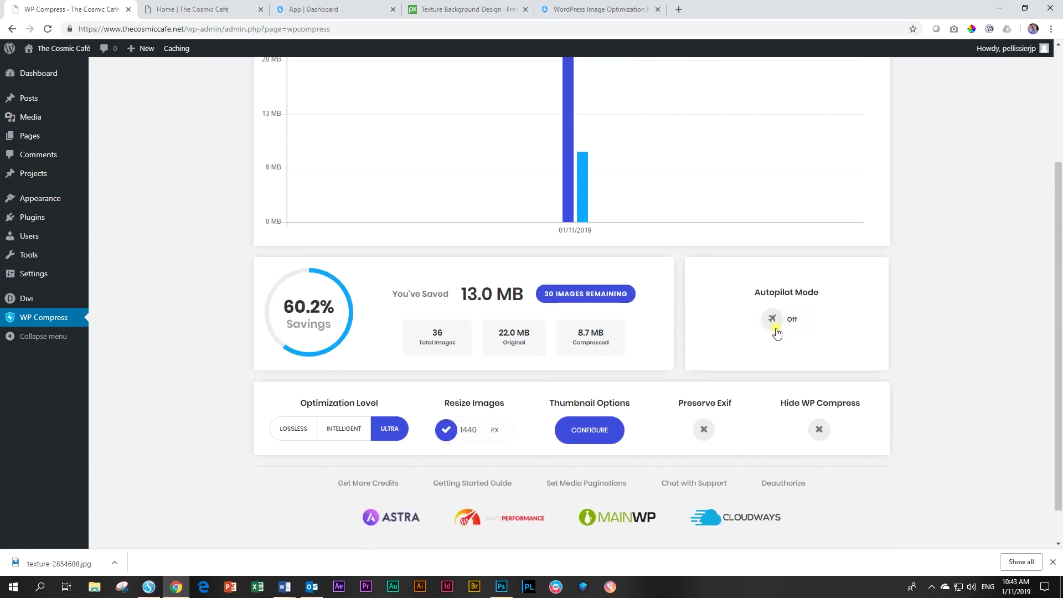
click(775, 328)
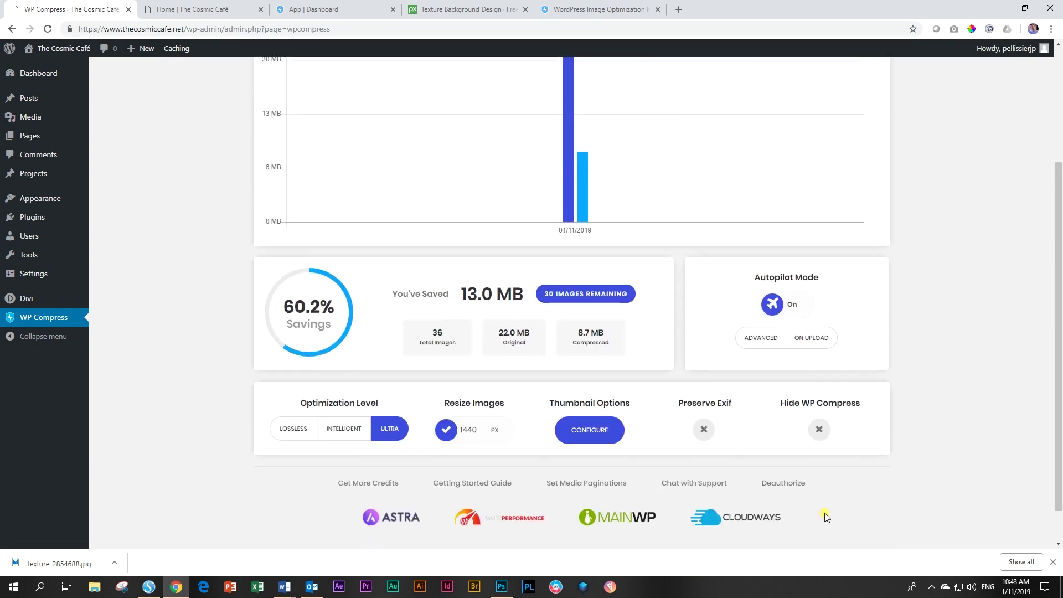
click(823, 343)
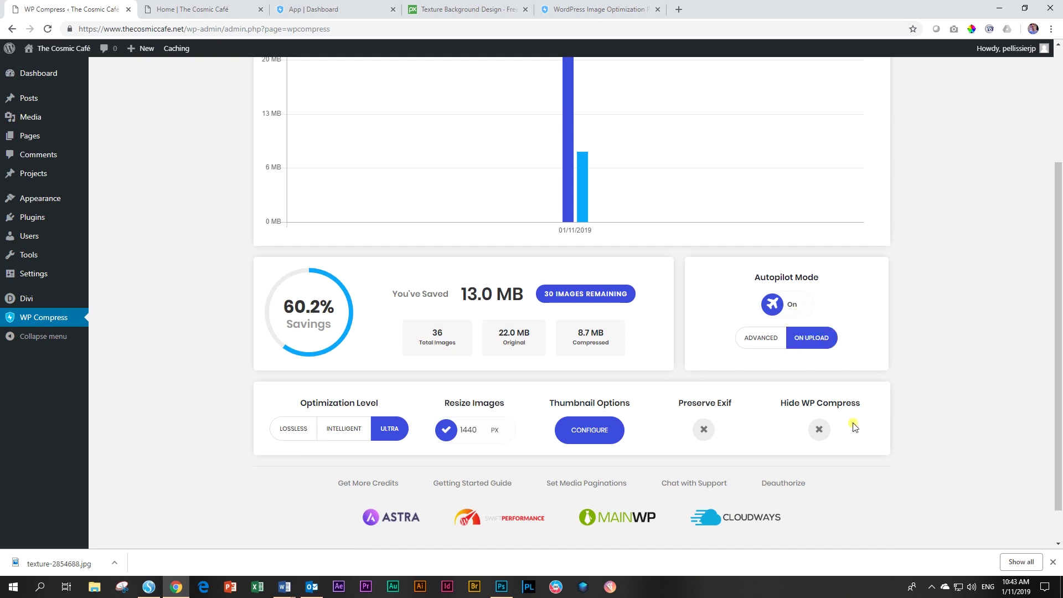